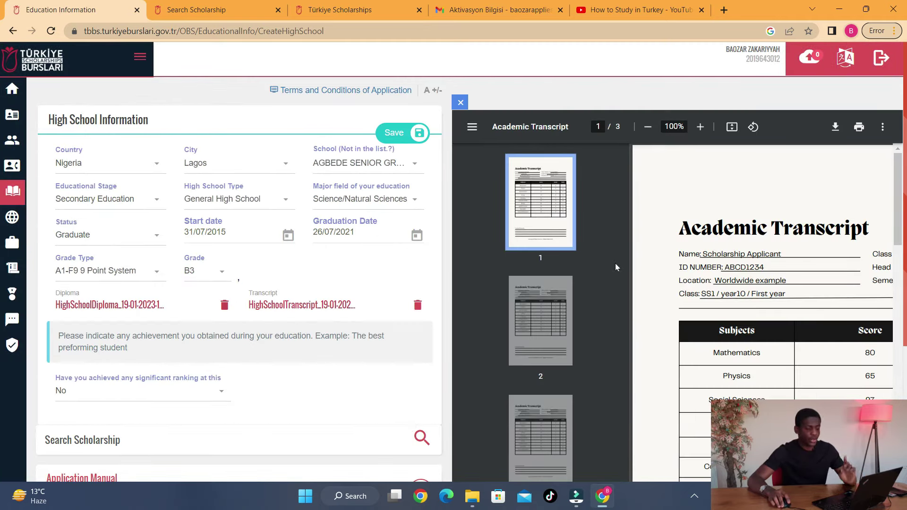
- Hide the page thumbnails in the transcript preview and open Academic Transcript combined from the Turkiye Burslari Application Tutorial folder in Adobe Acrobat
click(470, 127)
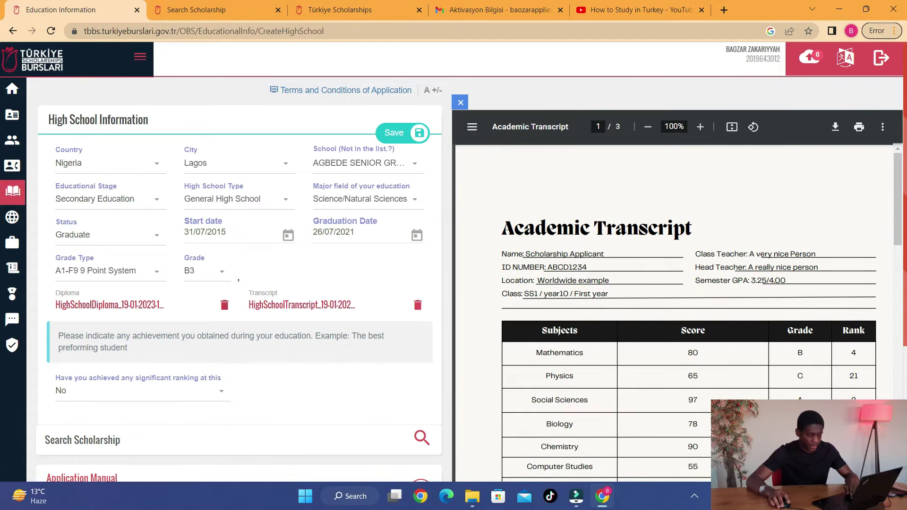
click(473, 497)
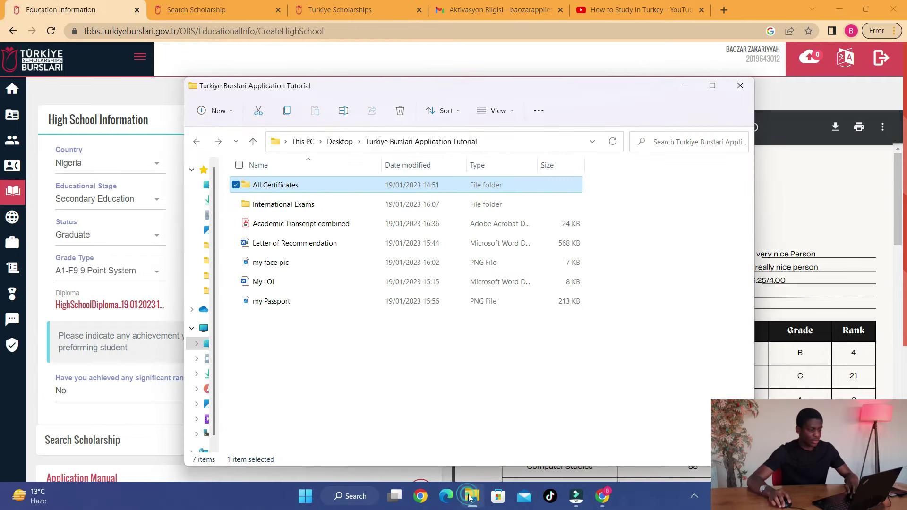
click(292, 224)
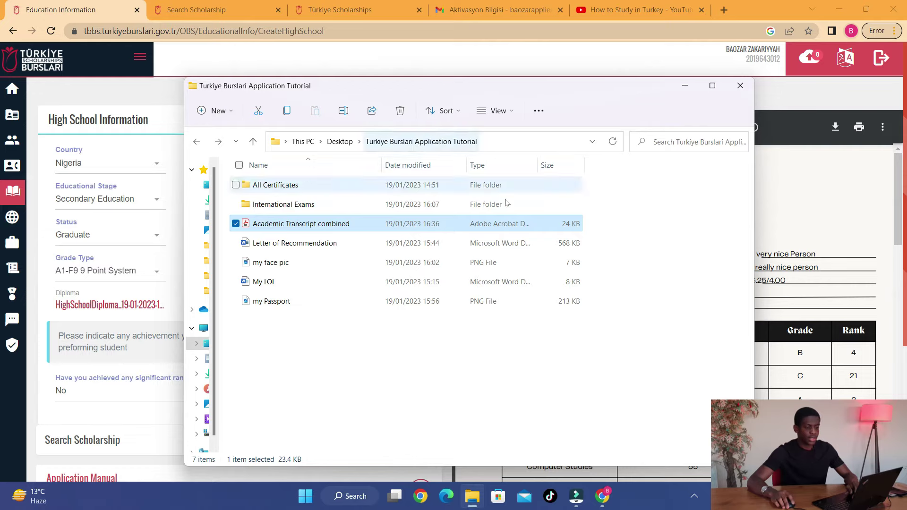
key(Return)
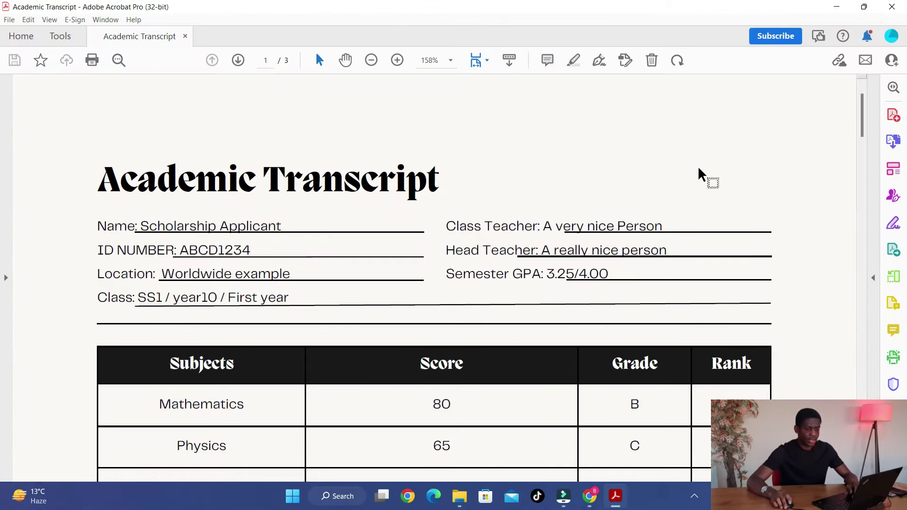
- Examine the first-year, second-year and senior-year pages of the combined academic transcript and dismiss the Chrome extension offer
scroll(704, 171, down, 1)
scroll(530, 155, down, 1)
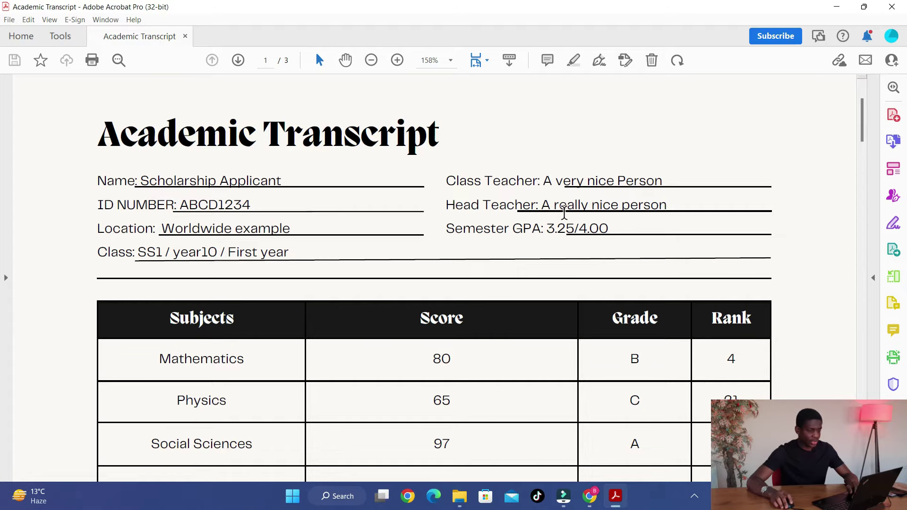
scroll(432, 202, down, 4)
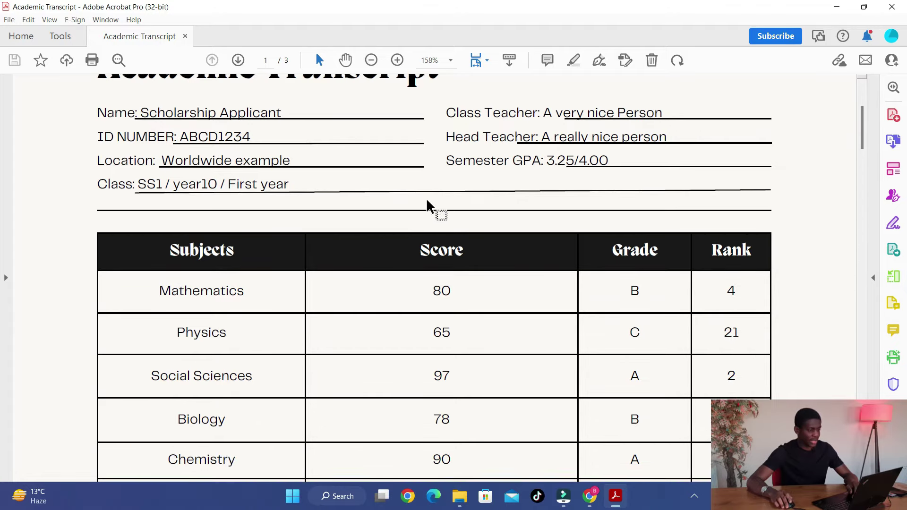
scroll(434, 205, down, 14)
scroll(551, 300, down, 20)
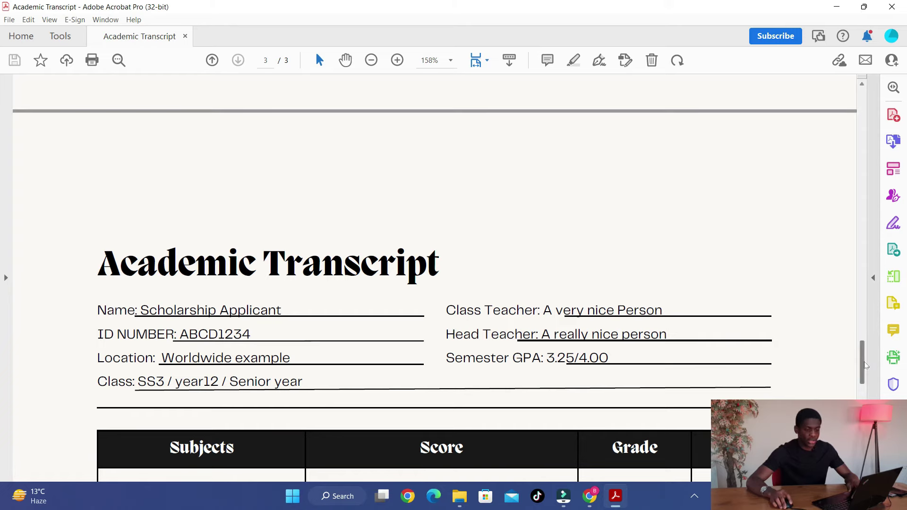
scroll(861, 374, down, 2)
drag(860, 364, 851, 234)
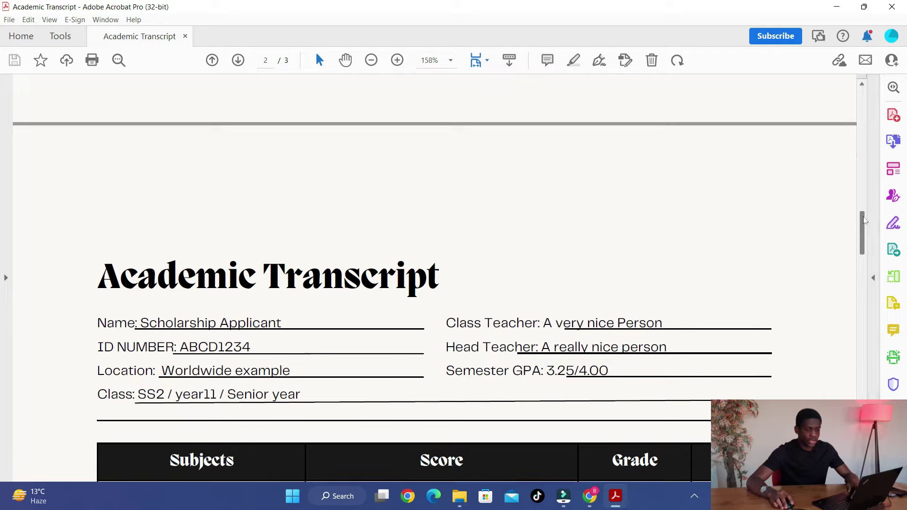
drag(863, 236, 869, 101)
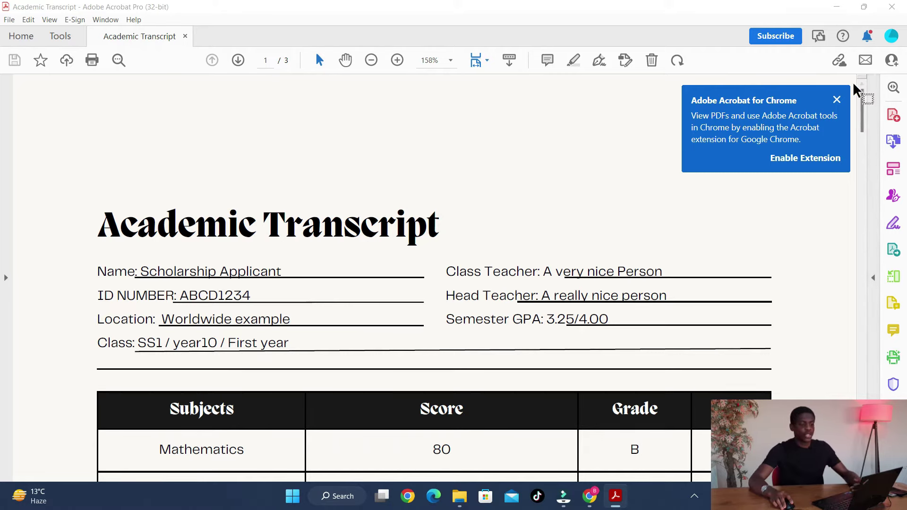
click(838, 100)
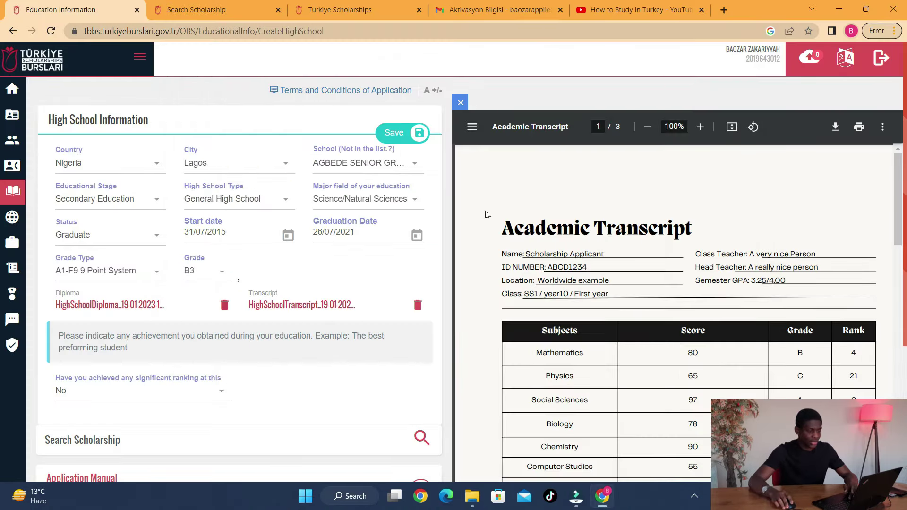
- Review the uploaded transcript and diploma in the Chrome application form, and save the high school information
scroll(766, 319, down, 10)
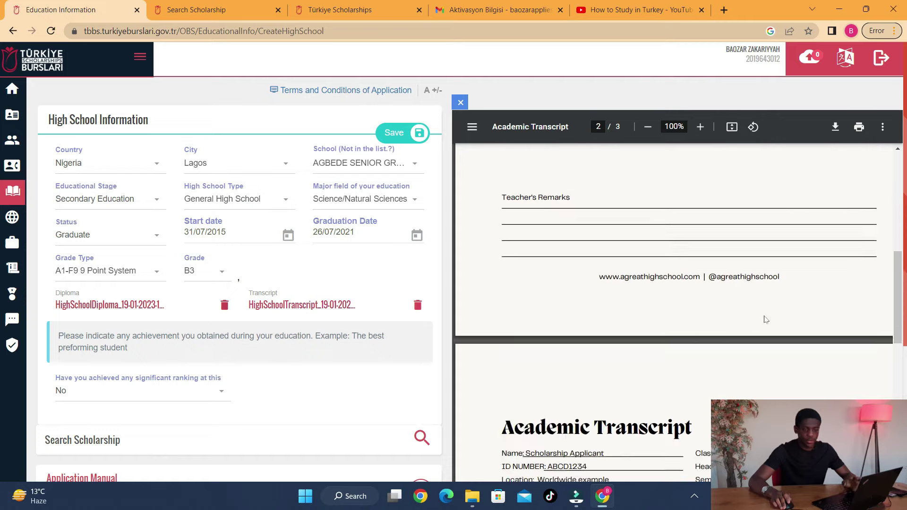
scroll(766, 320, down, 2)
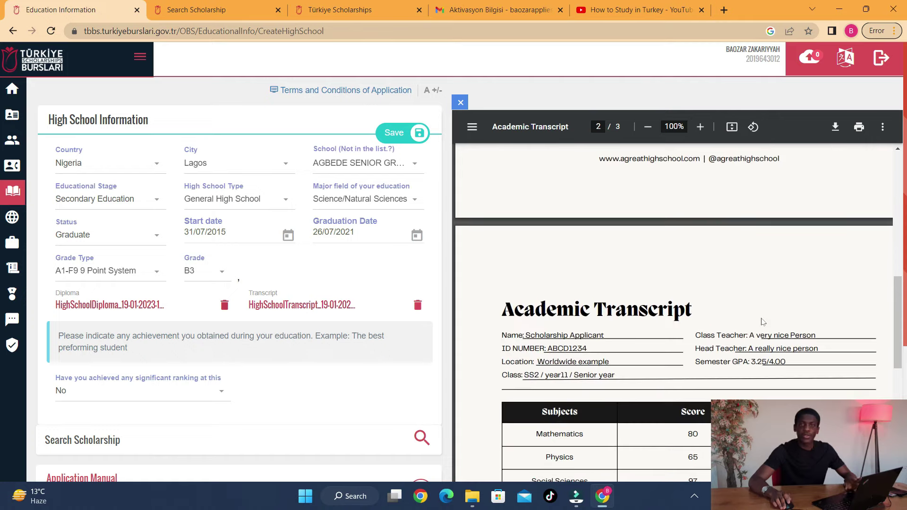
click(101, 305)
scroll(748, 292, down, 8)
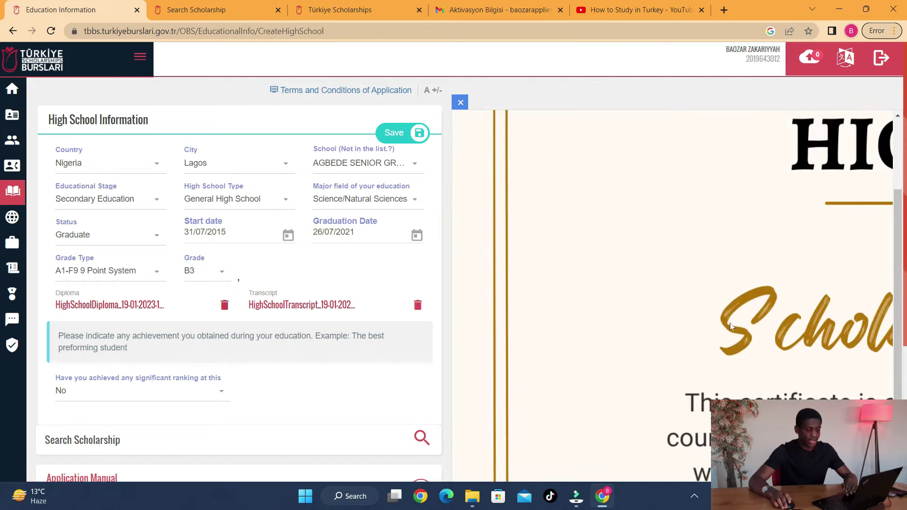
scroll(617, 404, up, 5)
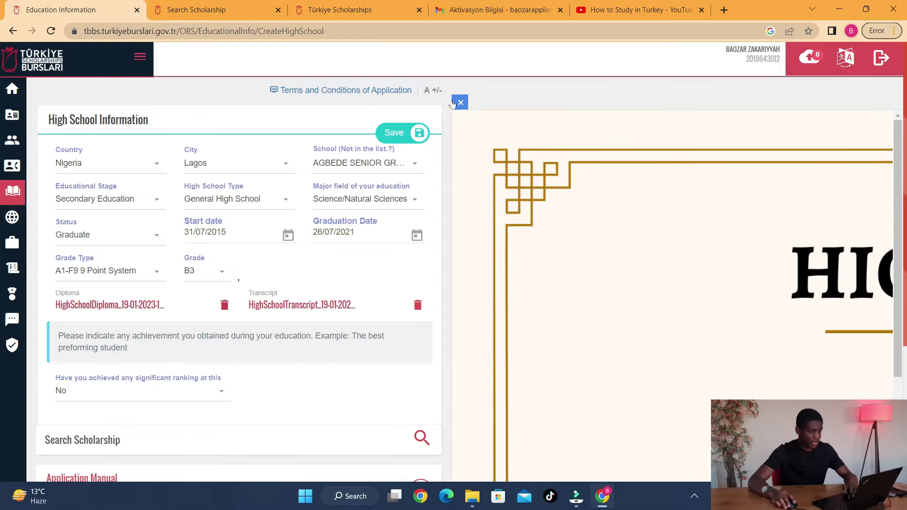
click(404, 132)
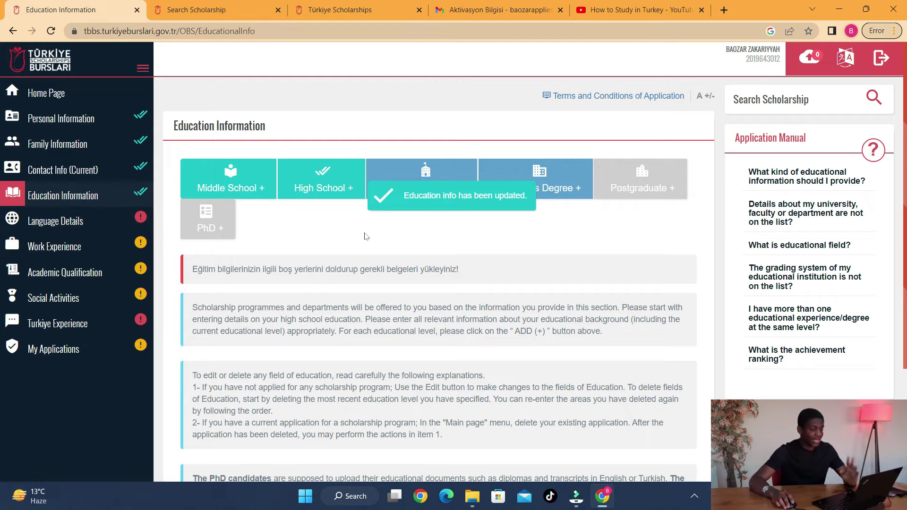
- Set the native language to Yoruba in Language Details and save it
click(60, 224)
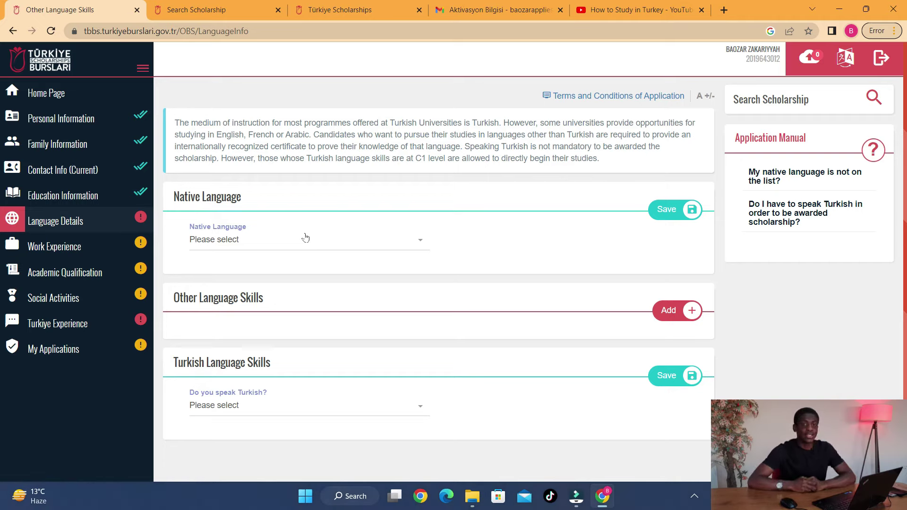
click(414, 244)
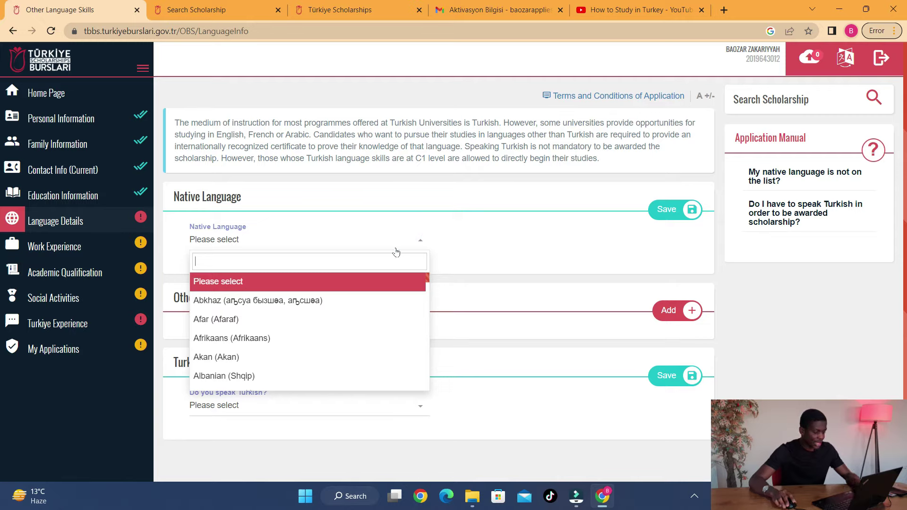
text(Y)
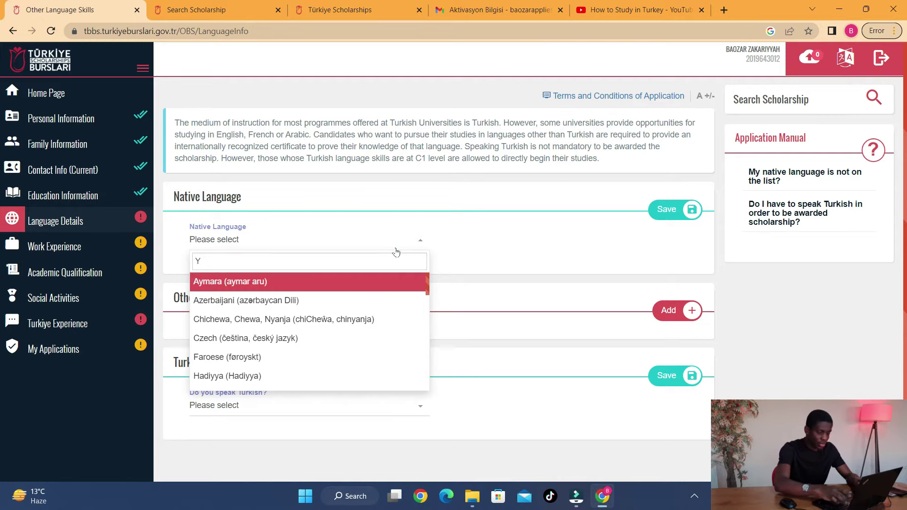
text(orub)
click(332, 288)
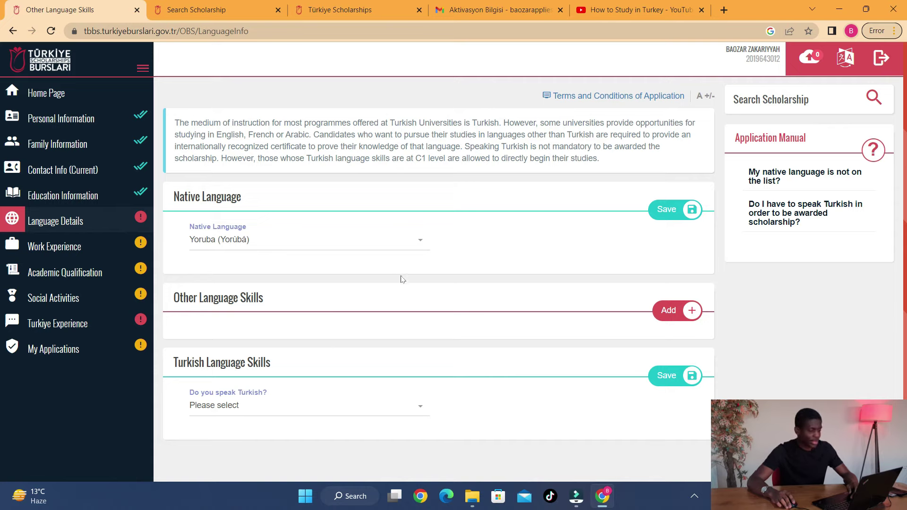
scroll(407, 276, down, 1)
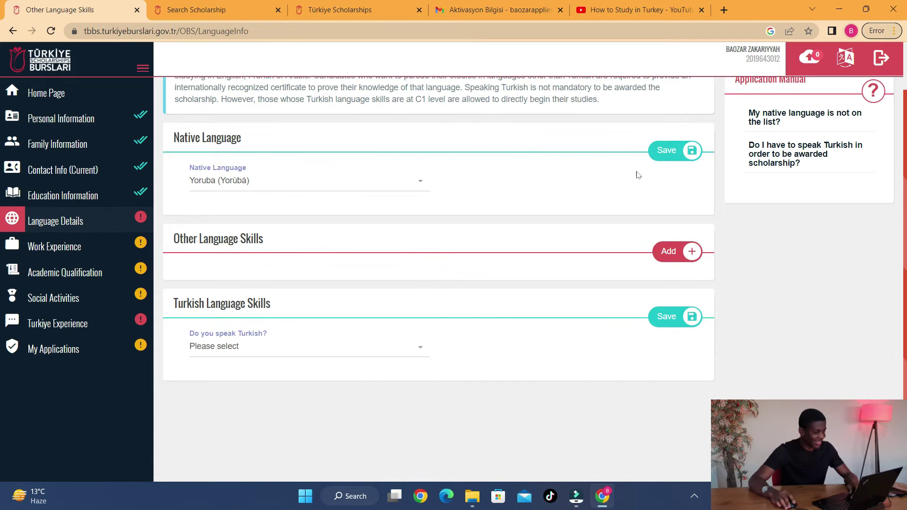
click(671, 151)
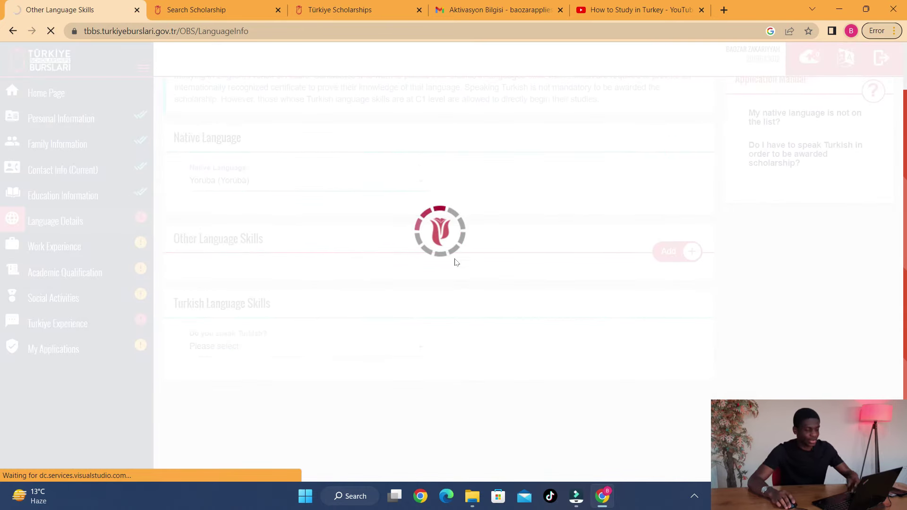
- Start an Other Language Skills entry for English at Advanced level and mark that a certificate proves the language
scroll(369, 285, down, 1)
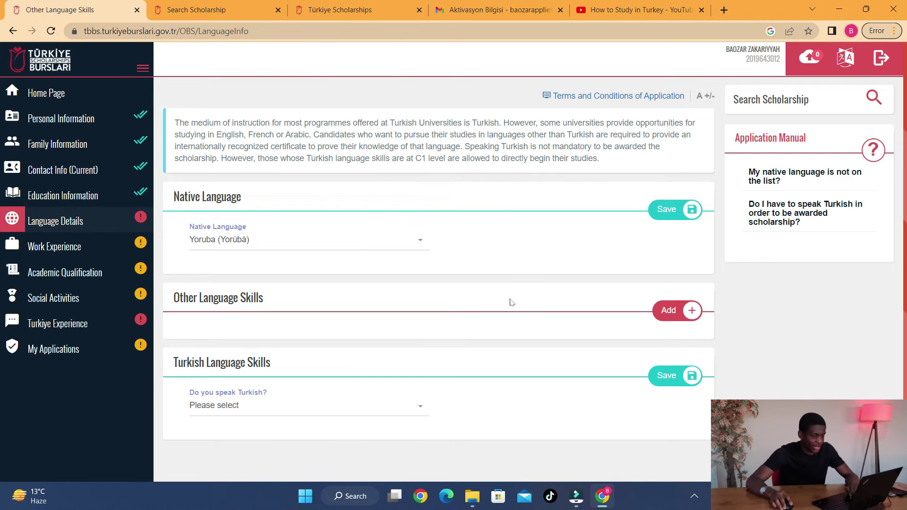
click(682, 316)
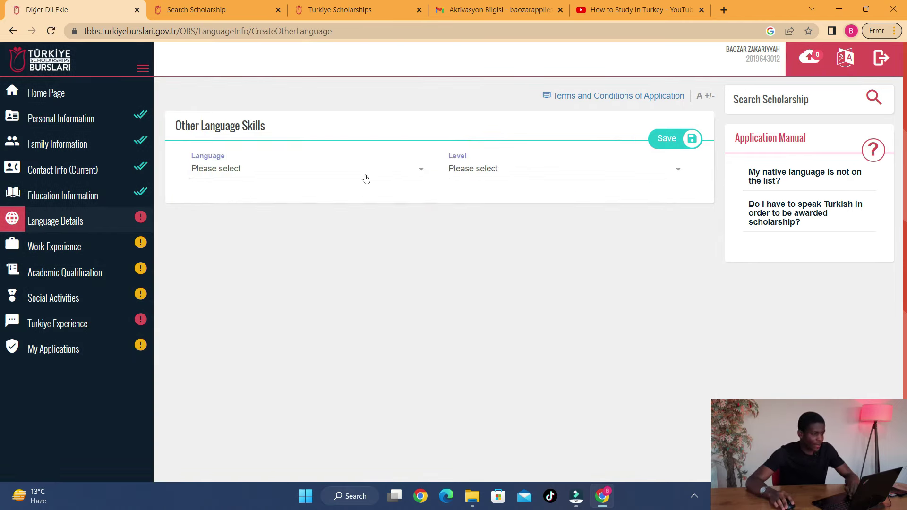
click(367, 177)
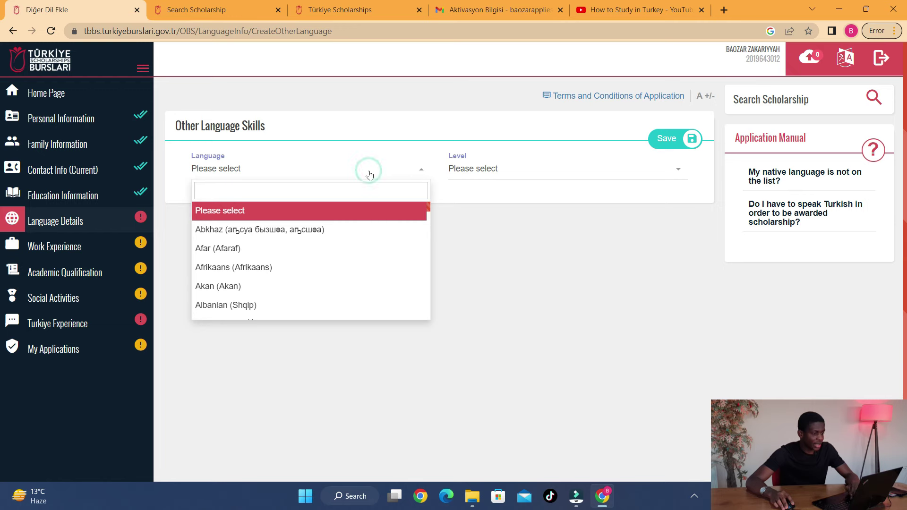
text(Engl)
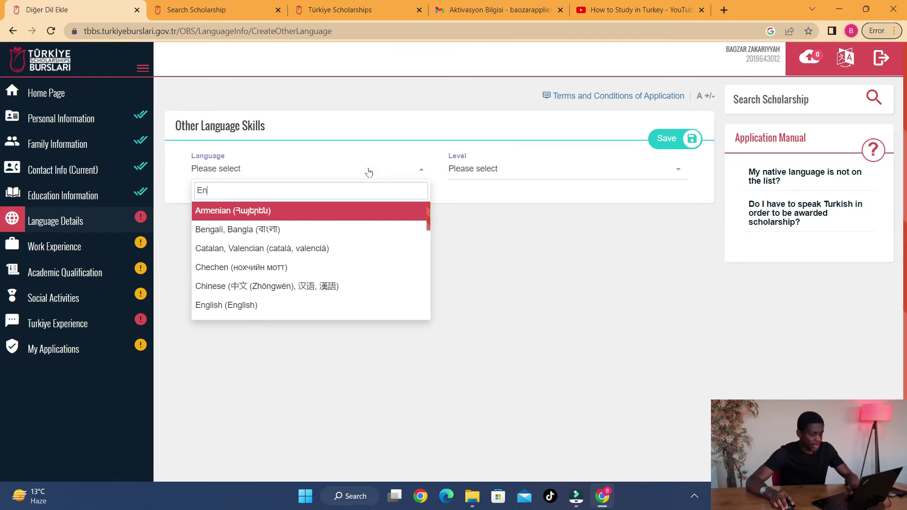
key(Return)
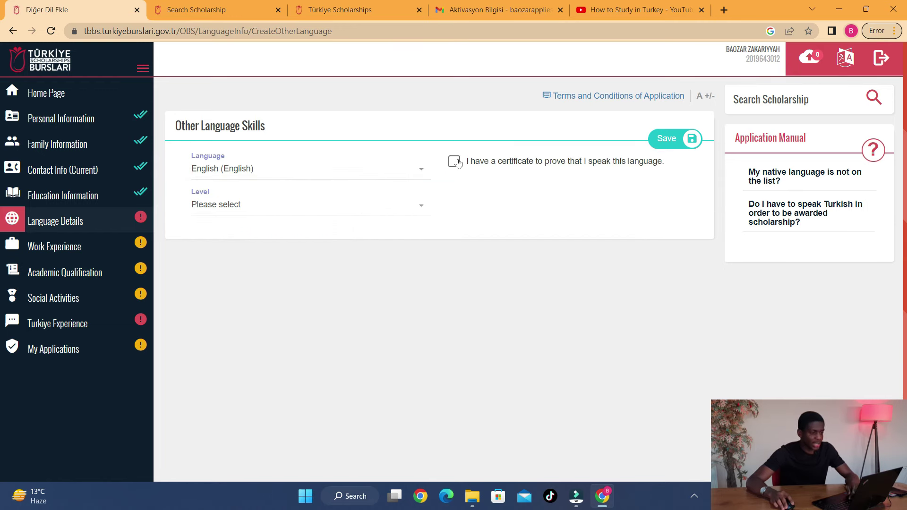
click(326, 207)
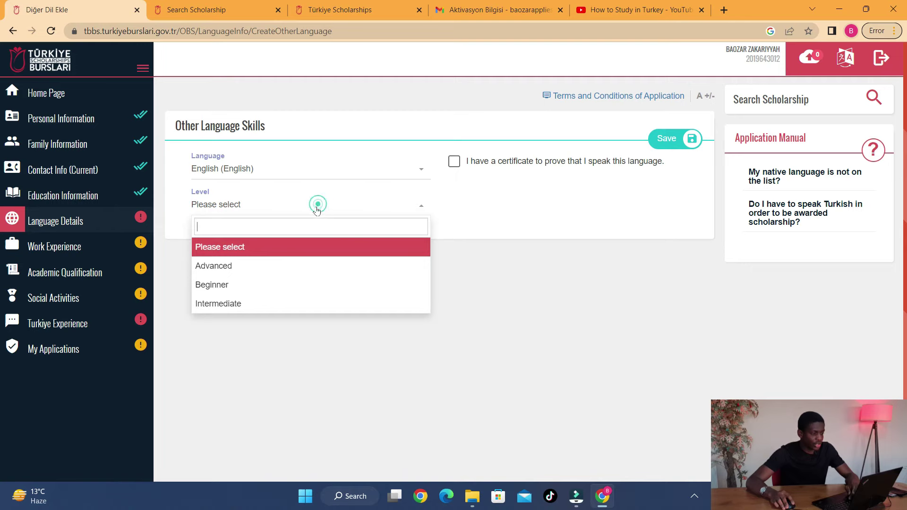
click(266, 266)
click(455, 161)
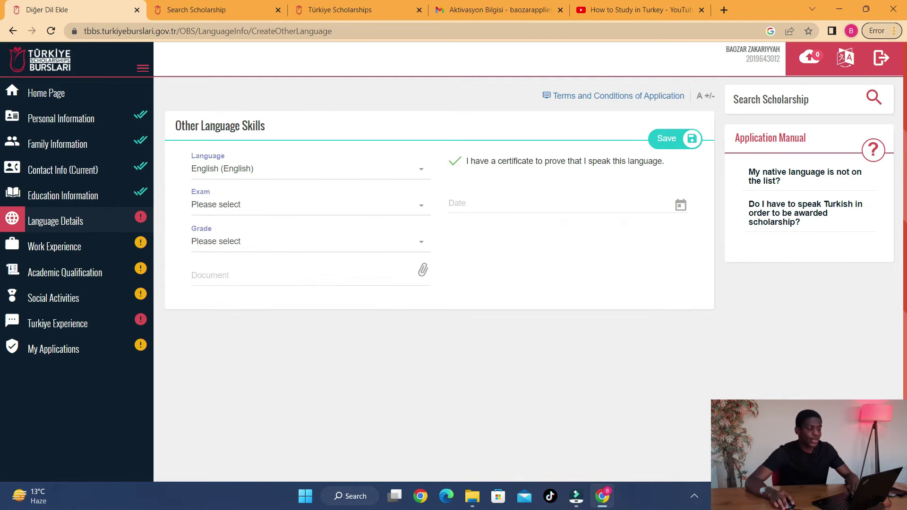
- Attach Toefl Result from the International Exams folder as the document for the English language entry
click(256, 279)
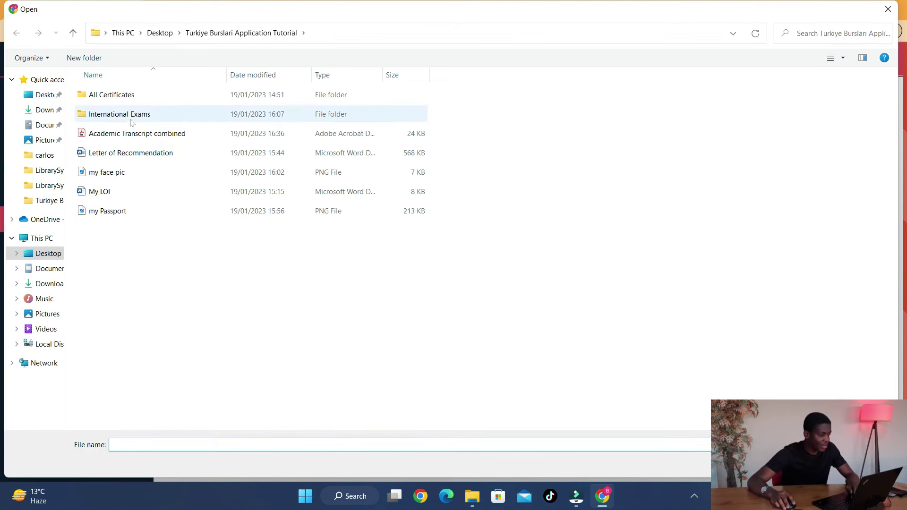
double_click(122, 114)
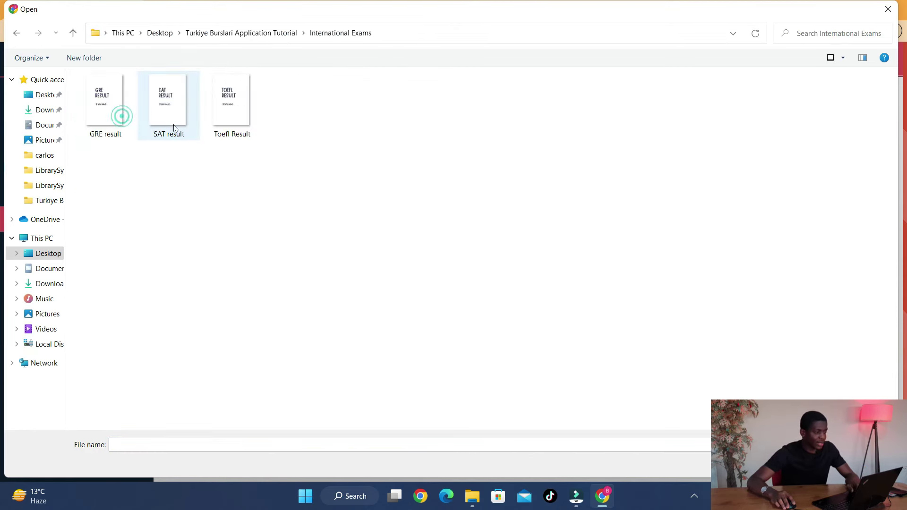
right_click(369, 153)
mouse_move(402, 163)
click(556, 155)
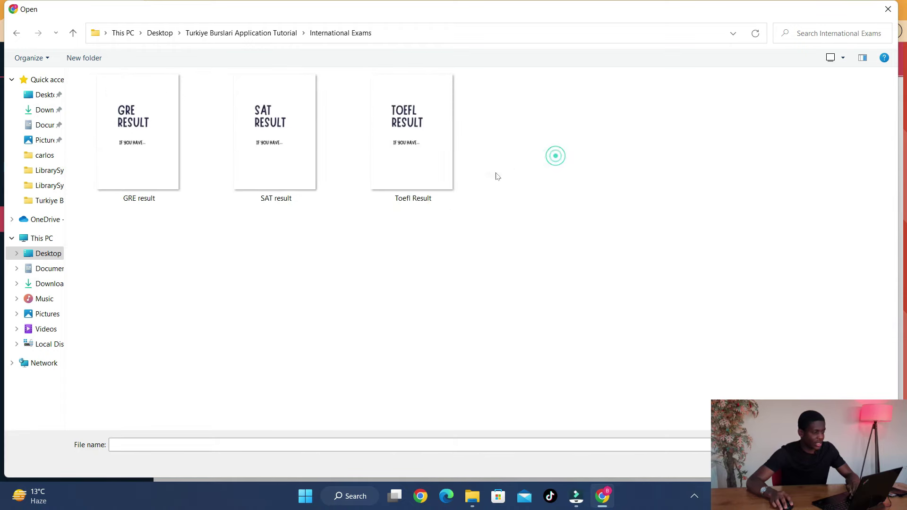
click(421, 162)
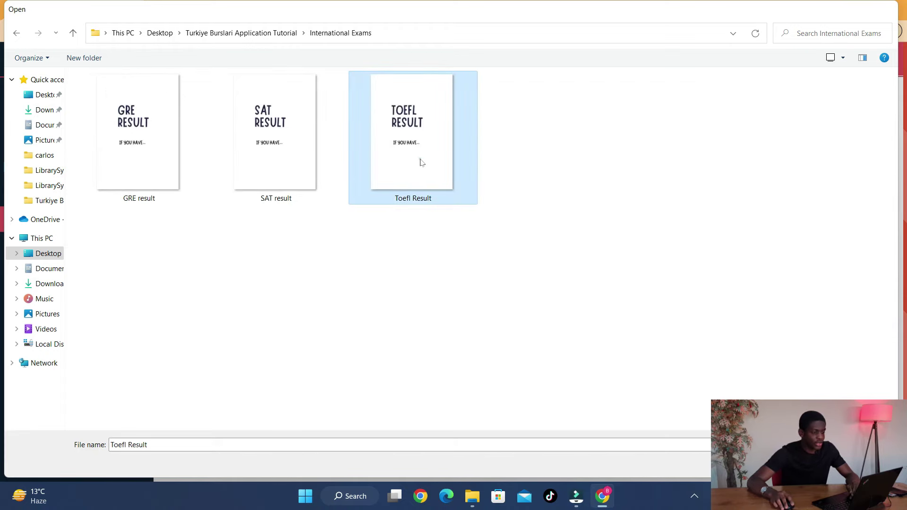
double_click(421, 162)
- Set the exam for the English certificate to TOEFL/PBT
click(228, 243)
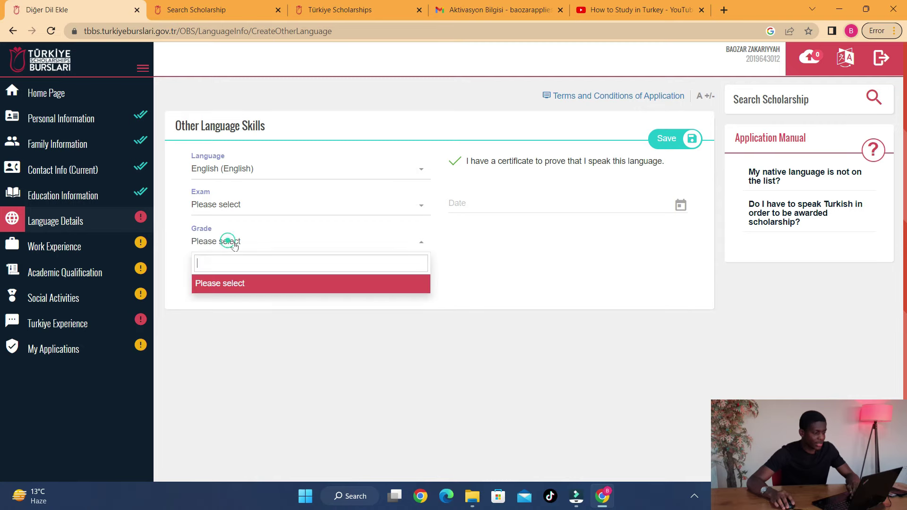
click(229, 205)
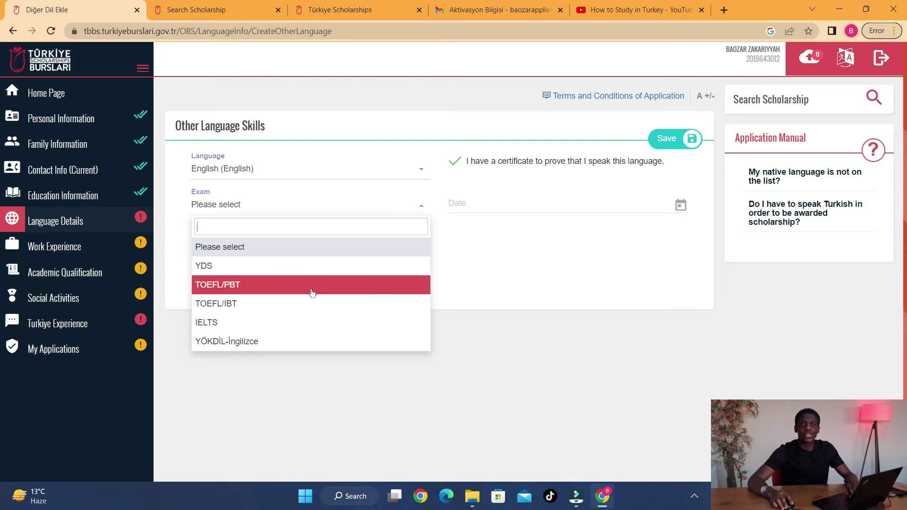
click(244, 290)
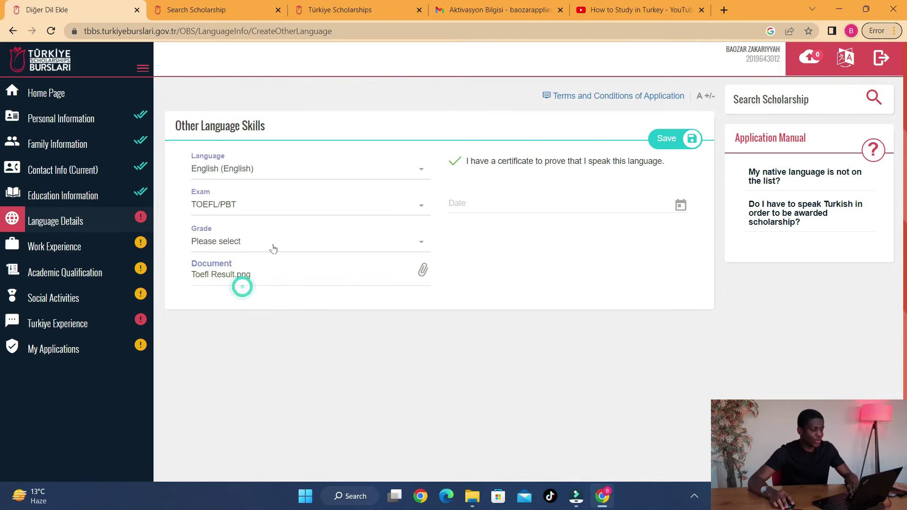
- Set the exam date of the English certificate to 27/01/2021
click(259, 249)
click(259, 249)
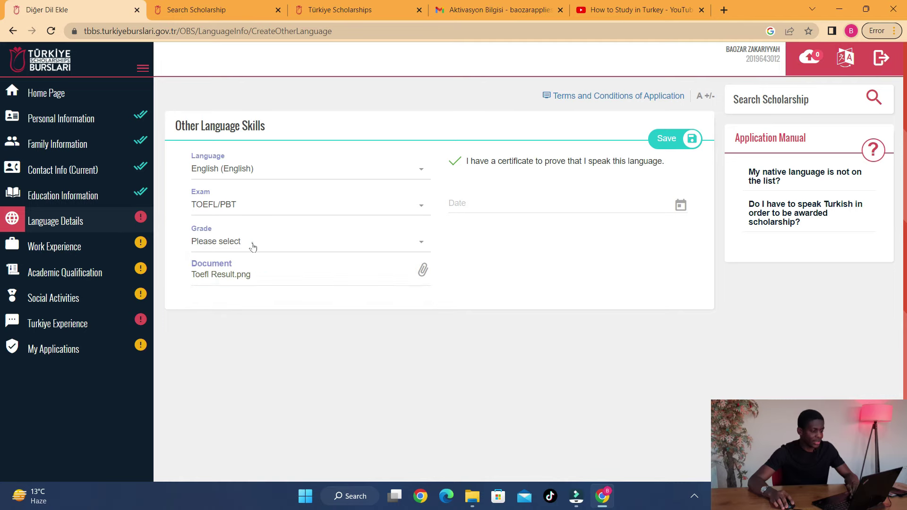
click(251, 242)
click(509, 207)
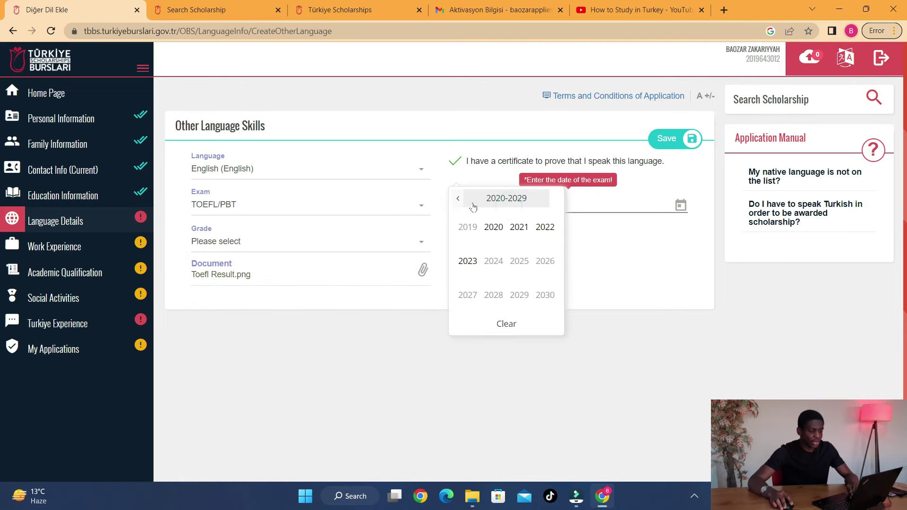
click(519, 227)
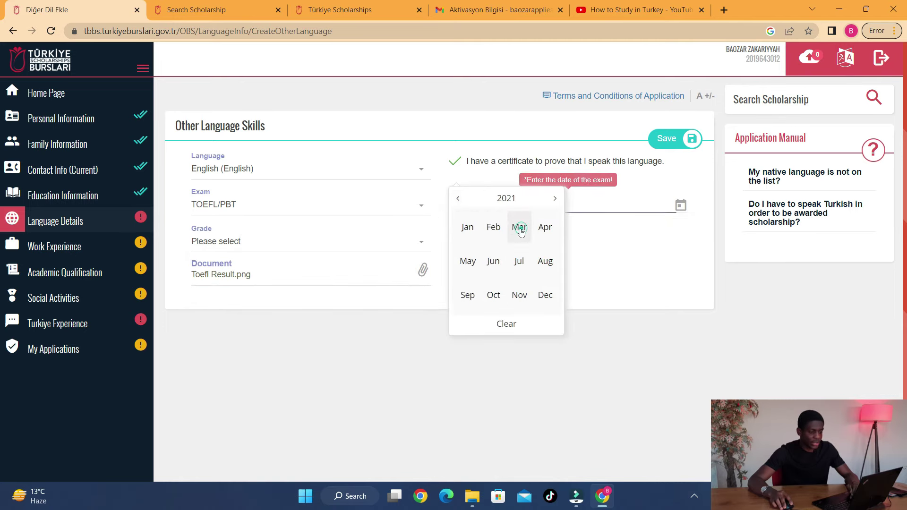
click(470, 232)
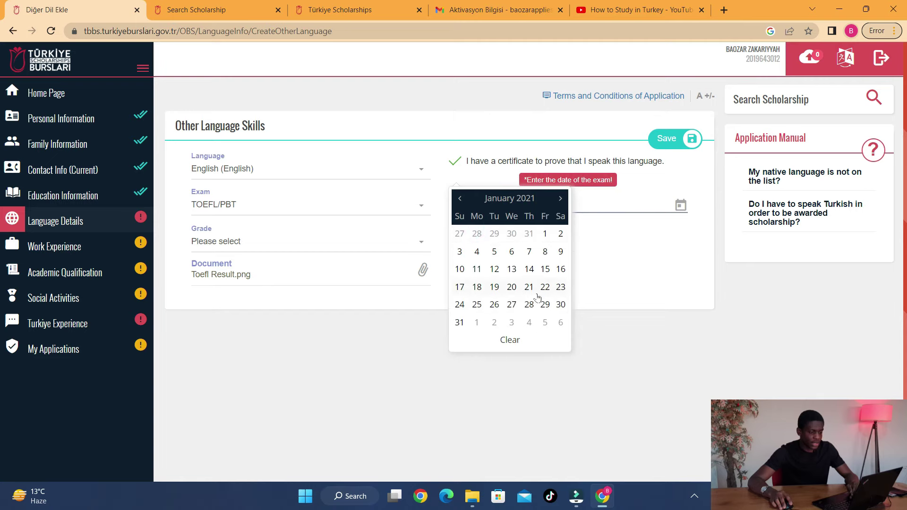
click(512, 305)
- Set the English certificate's grade to 590 with a decimal part of 99
click(386, 240)
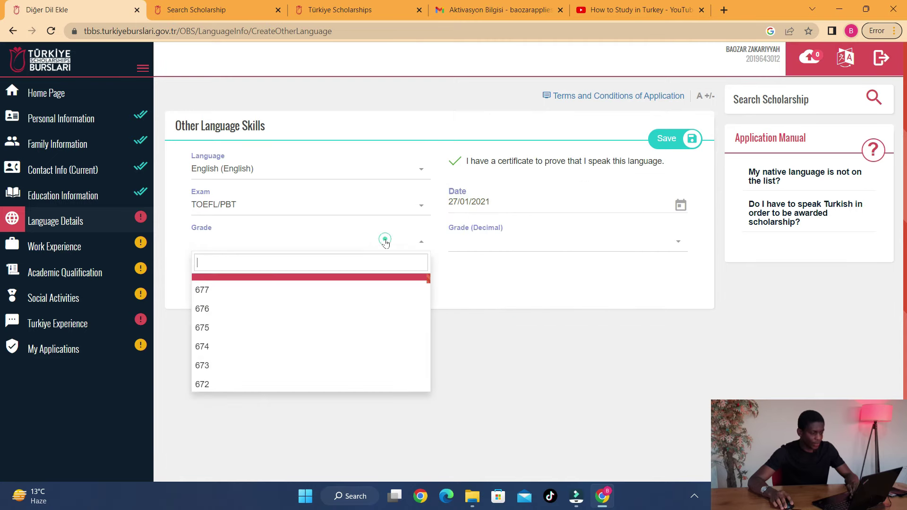
scroll(362, 312, down, 8)
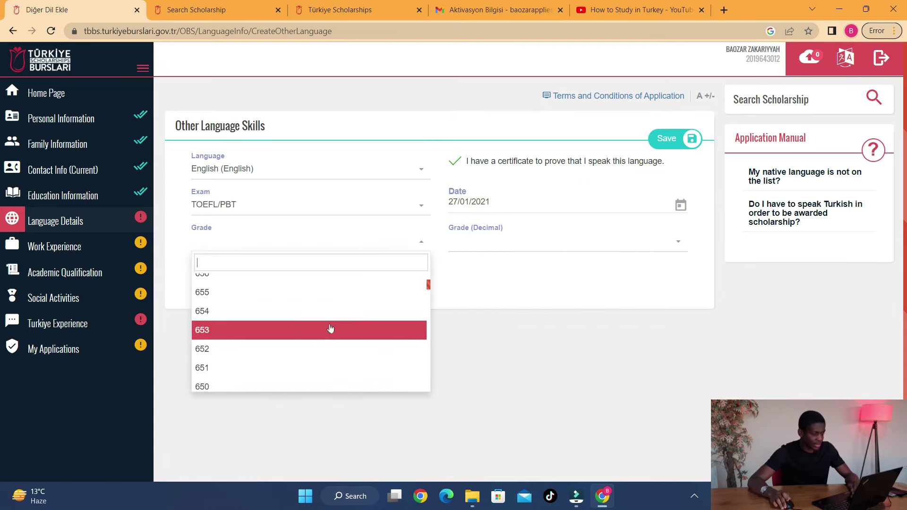
scroll(330, 329, down, 20)
click(326, 345)
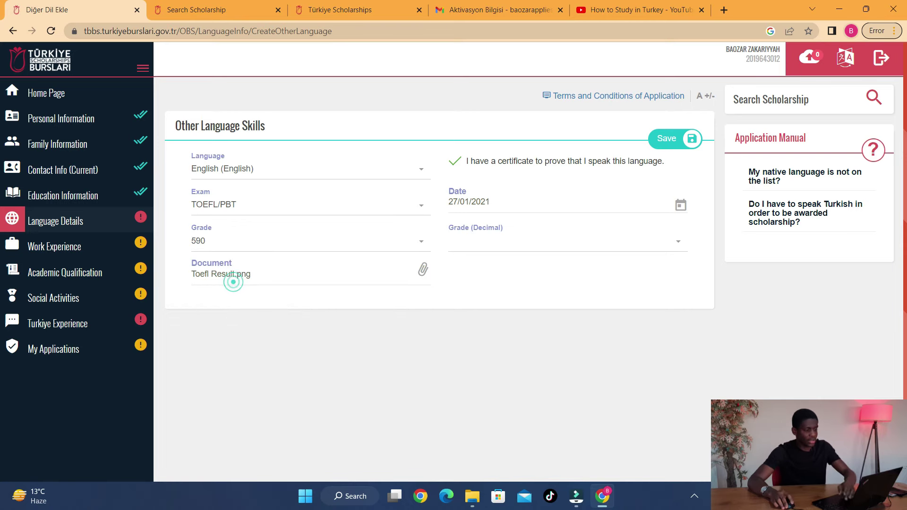
click(519, 247)
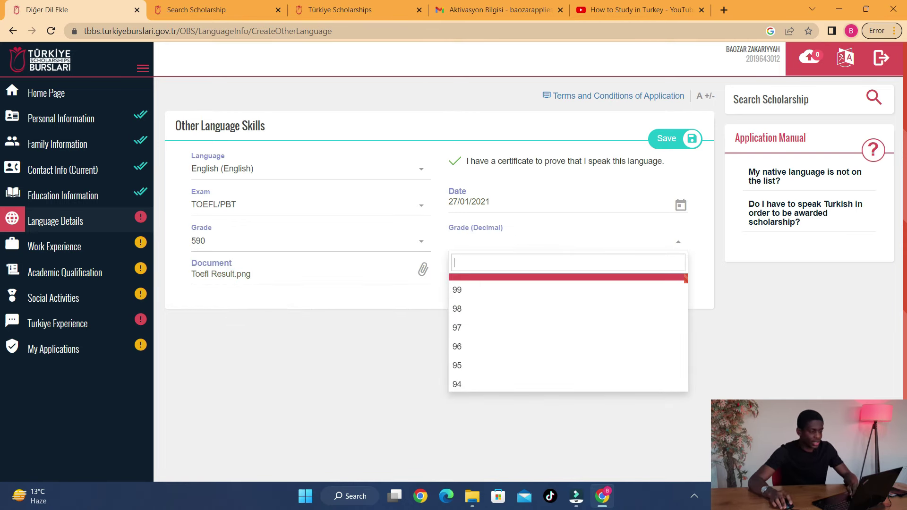
click(510, 290)
- Change the exam for the English certificate to TOEFL/IBT
click(326, 242)
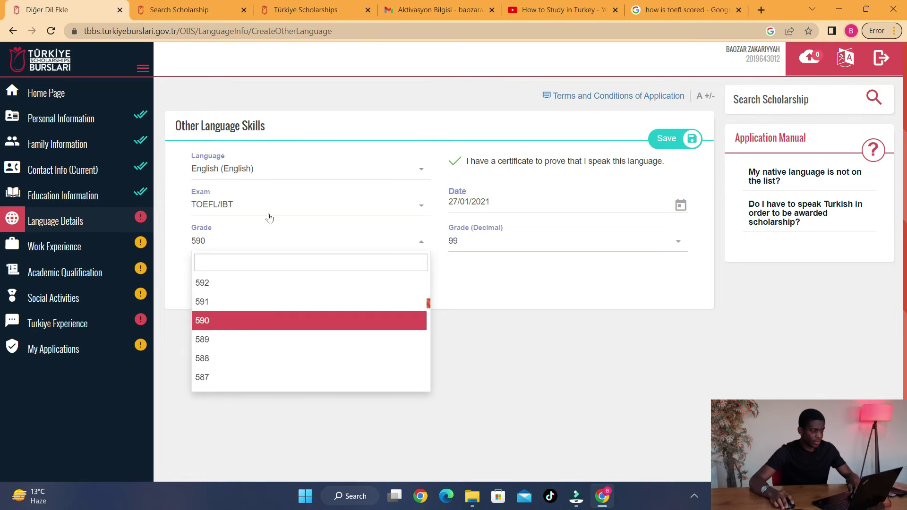
click(269, 211)
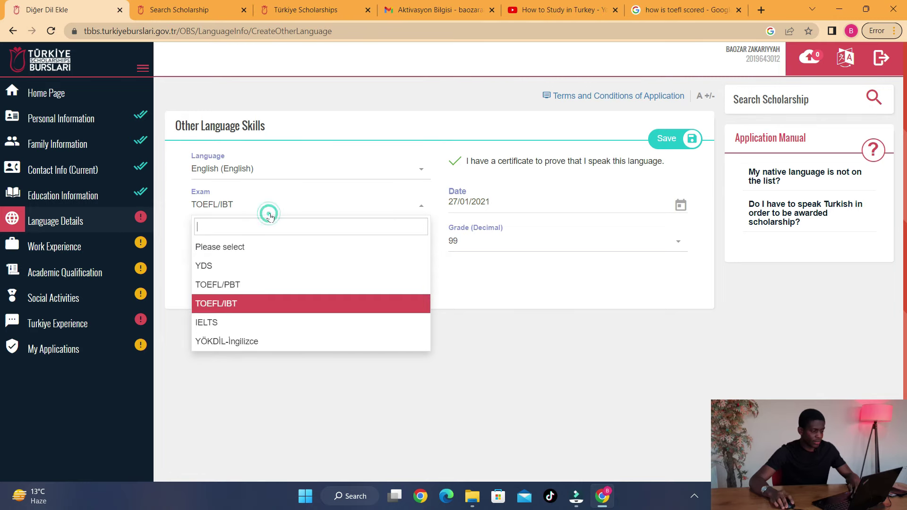
click(270, 305)
click(270, 305)
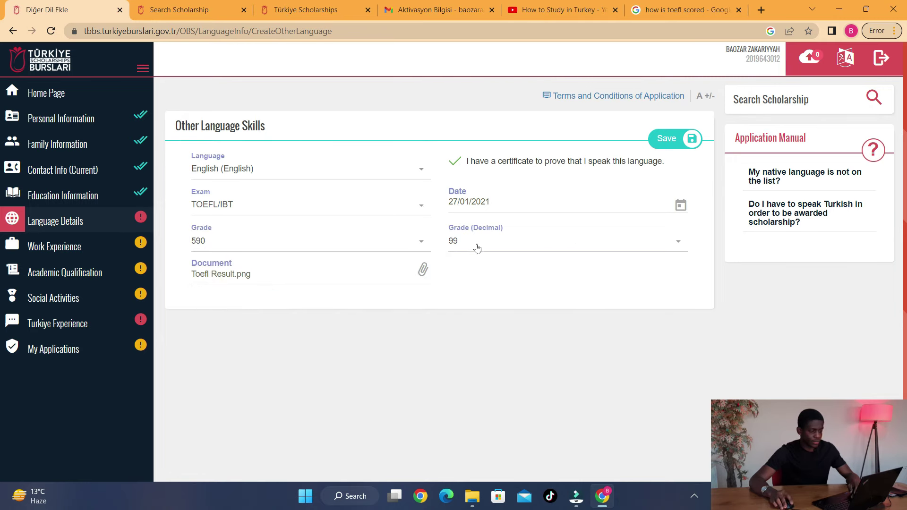
- Set the exam date of the TOEFL/IBT certificate to 01/01/2022
click(493, 205)
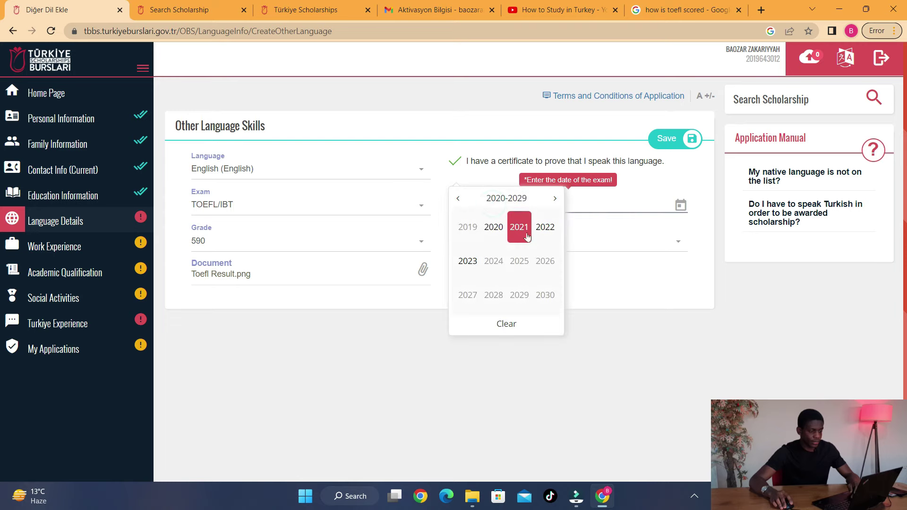
click(545, 226)
click(473, 228)
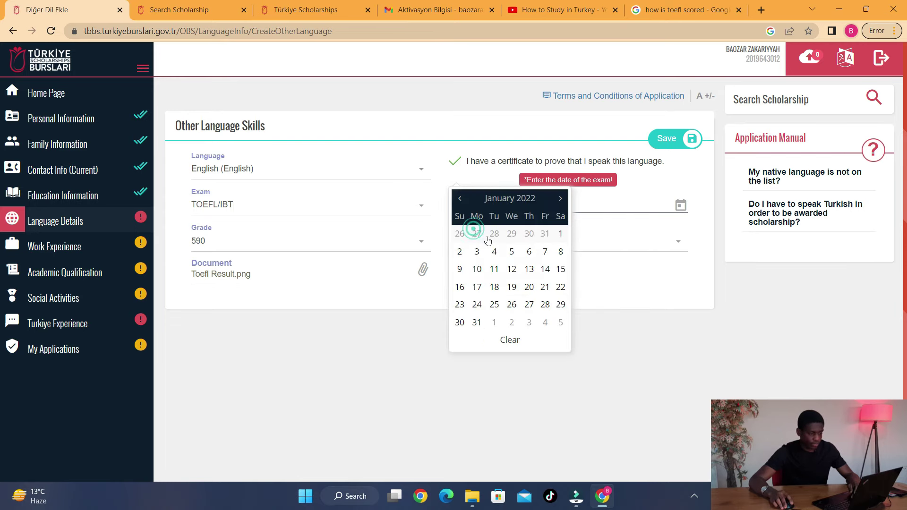
click(561, 234)
- Set the grade of the TOEFL/IBT certificate to 112
click(263, 233)
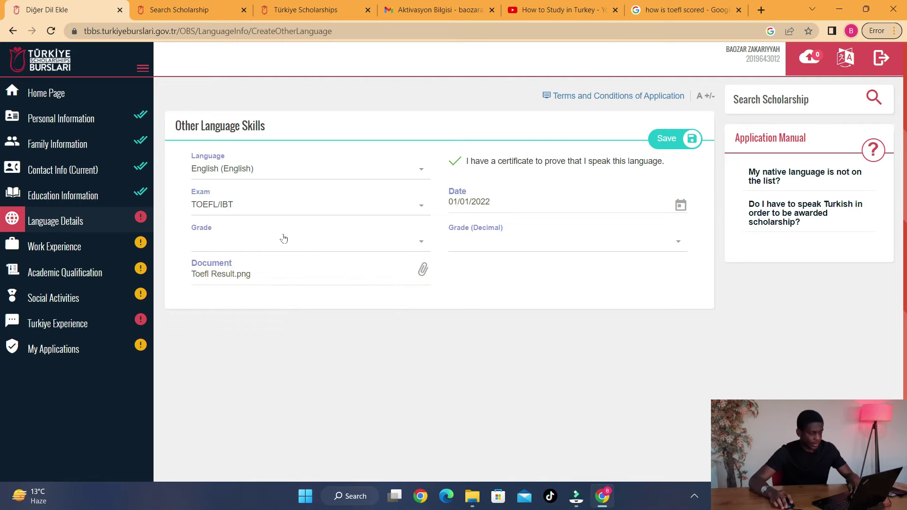
click(283, 239)
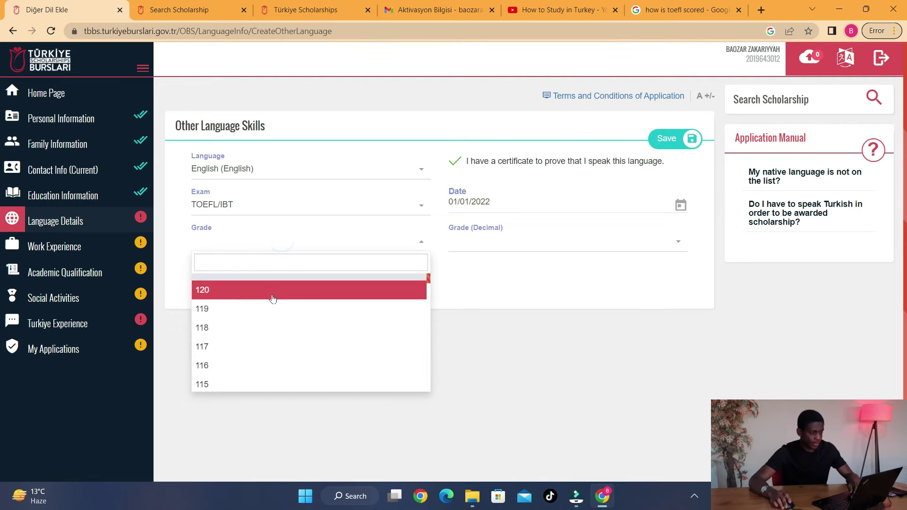
scroll(297, 321, down, 3)
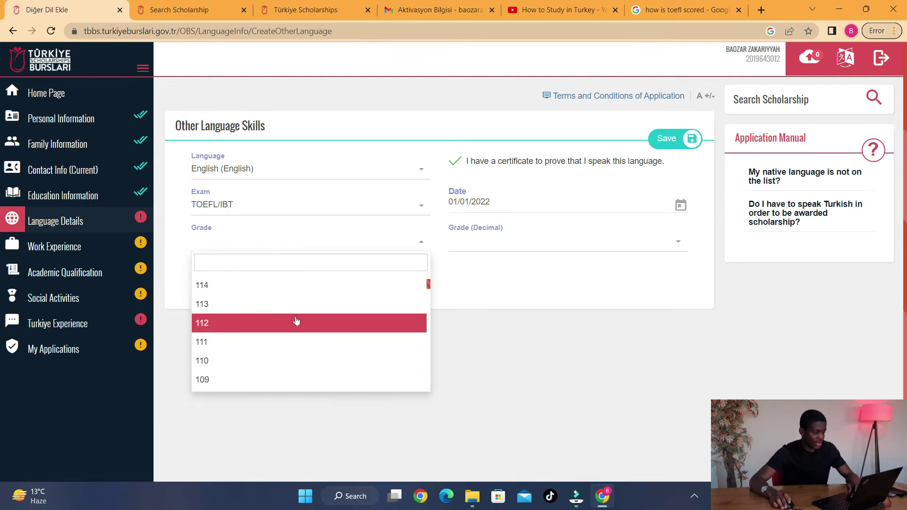
click(260, 323)
- Set the decimal part of the TOEFL/IBT grade to 0 and save the English language entry
click(568, 240)
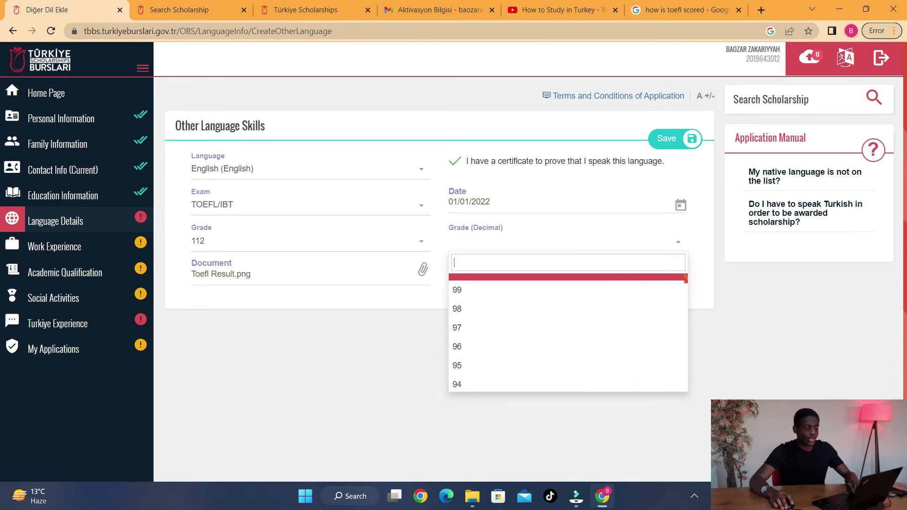
scroll(492, 346, down, 5)
click(507, 243)
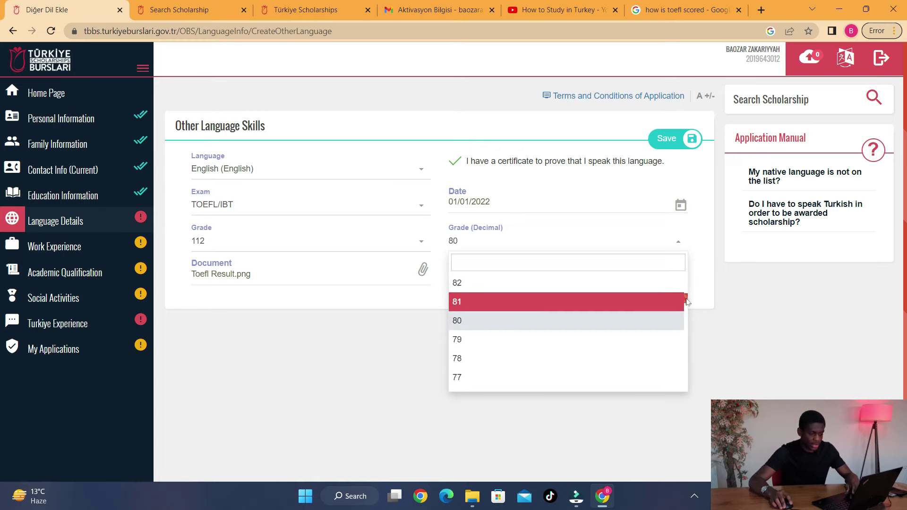
drag(687, 298, 682, 398)
click(537, 381)
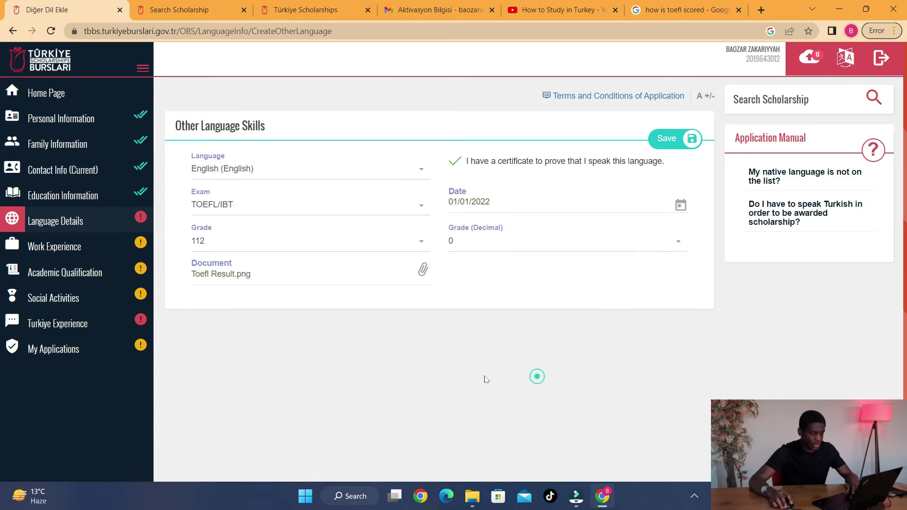
click(674, 141)
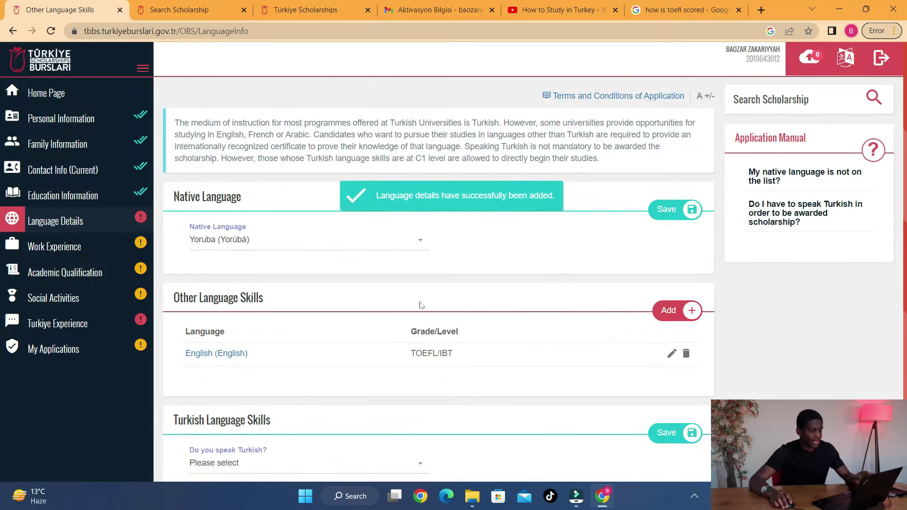
- Answer No to speaking Turkish in the Turkish Language Skills section and save it
scroll(378, 331, down, 2)
click(353, 364)
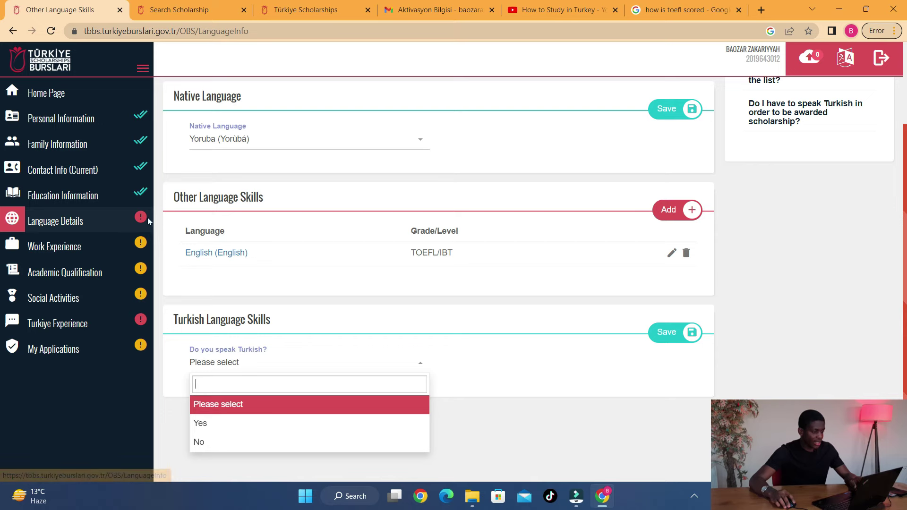
click(227, 442)
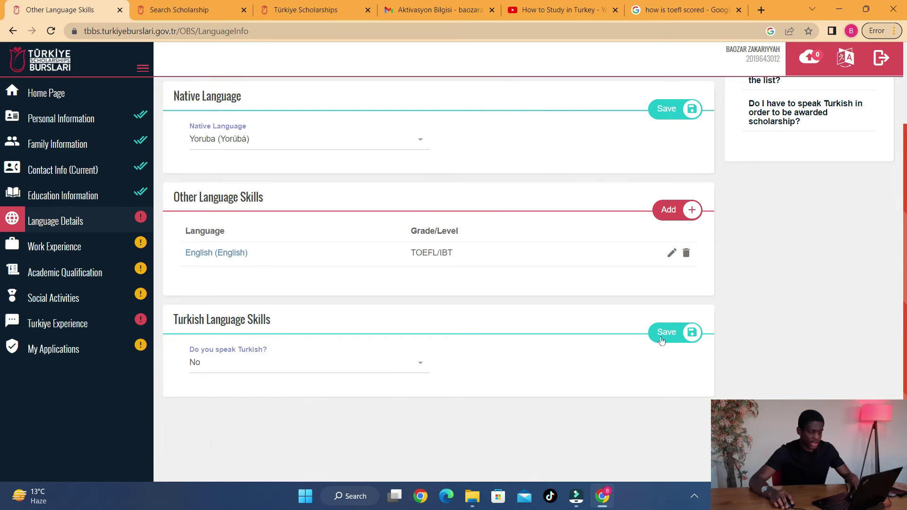
click(691, 334)
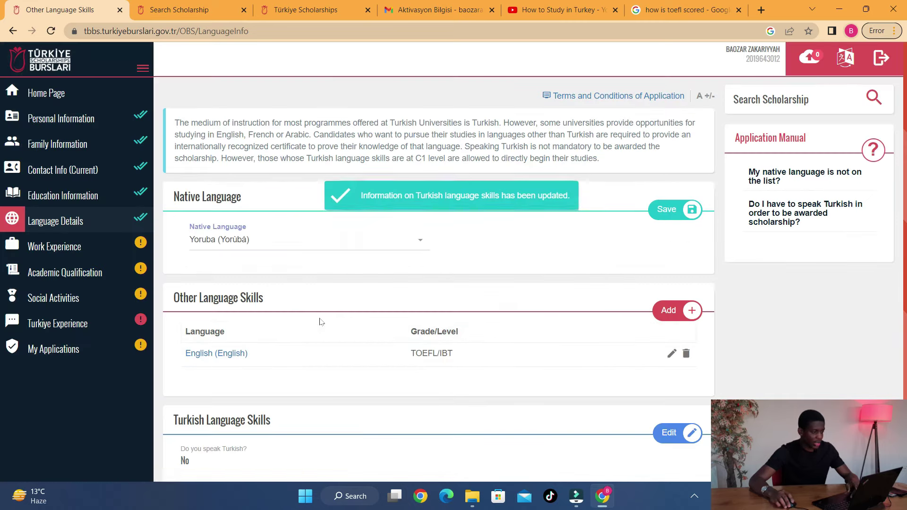
scroll(320, 338, down, 2)
scroll(321, 357, up, 2)
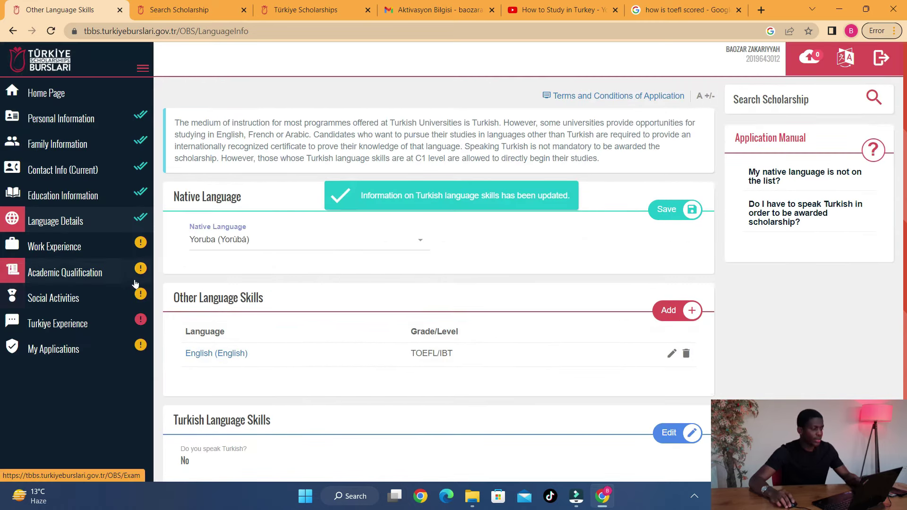
- Open the Turkiye Experience section for editing and answer No to being in or having been to Turkey
click(98, 326)
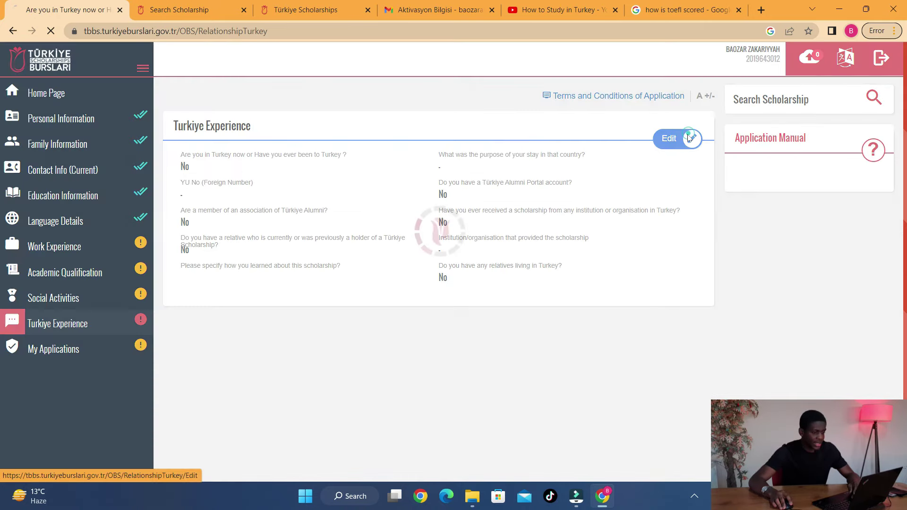
click(690, 137)
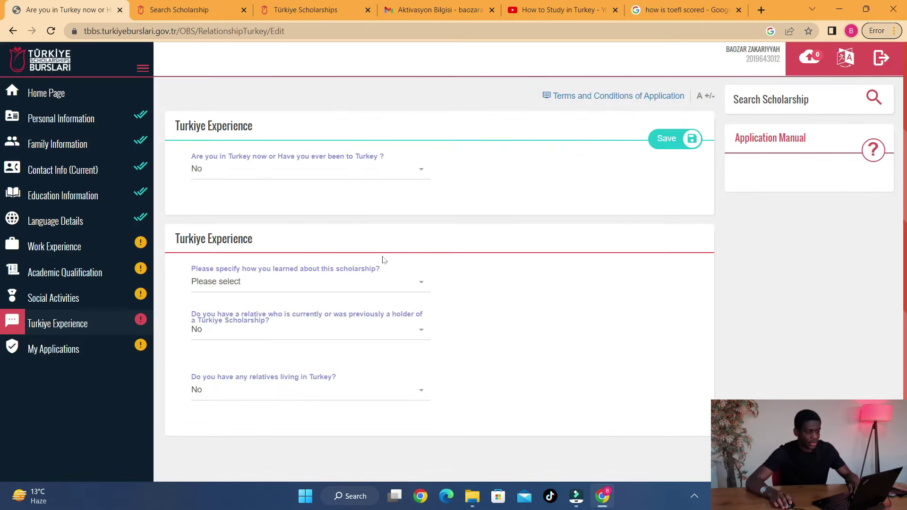
click(243, 170)
click(229, 245)
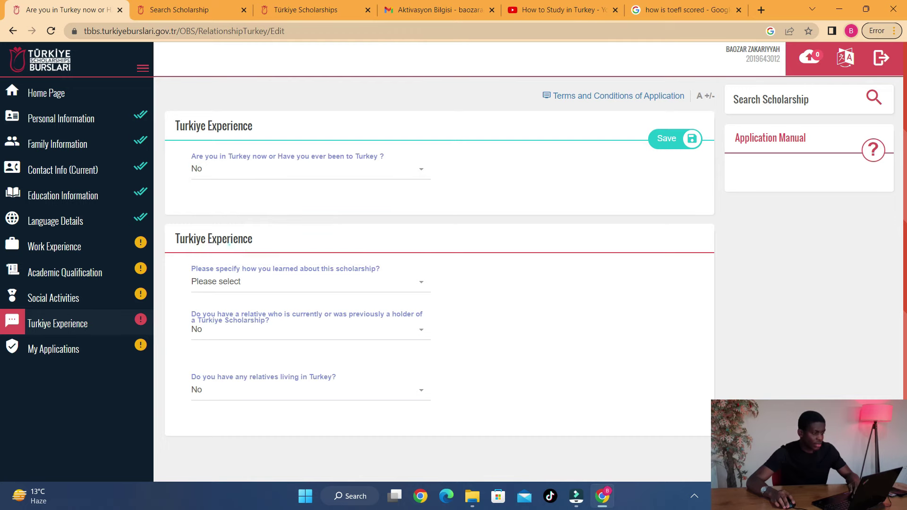
- Specify Social Media as the way of learning about the scholarship
click(257, 287)
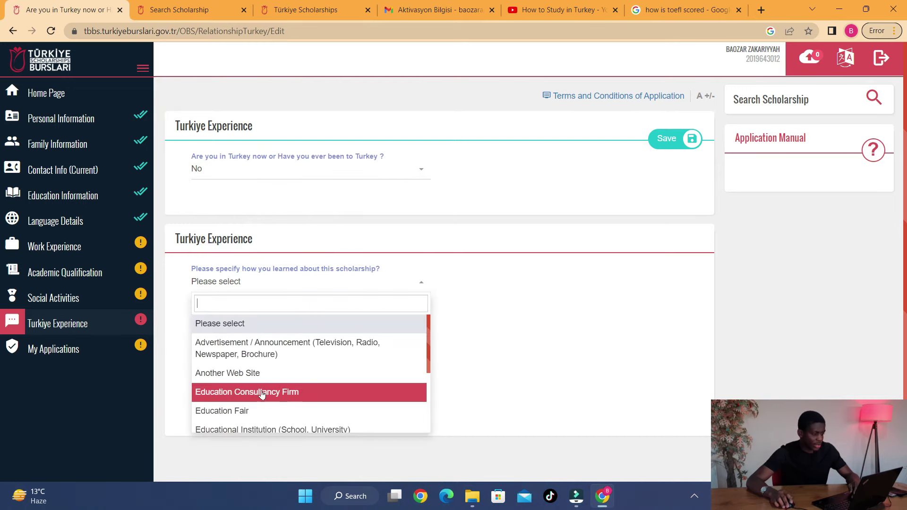
scroll(260, 388, down, 3)
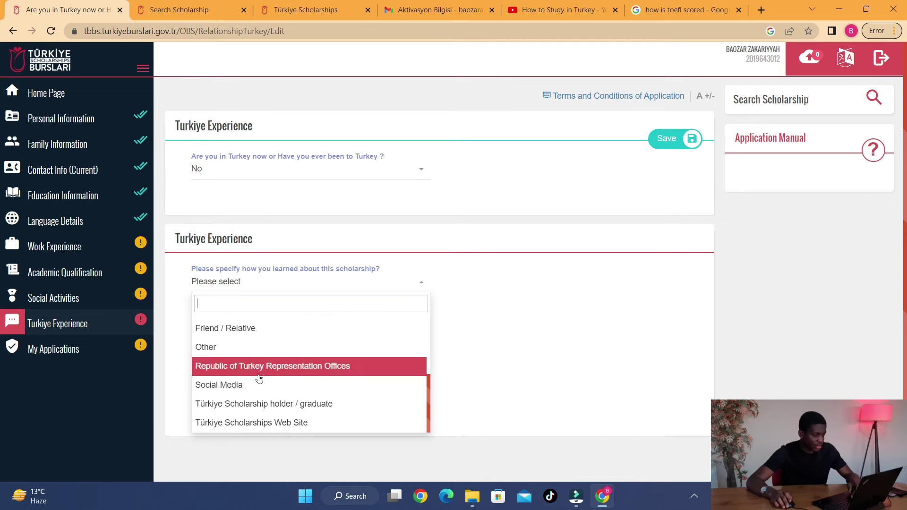
click(259, 384)
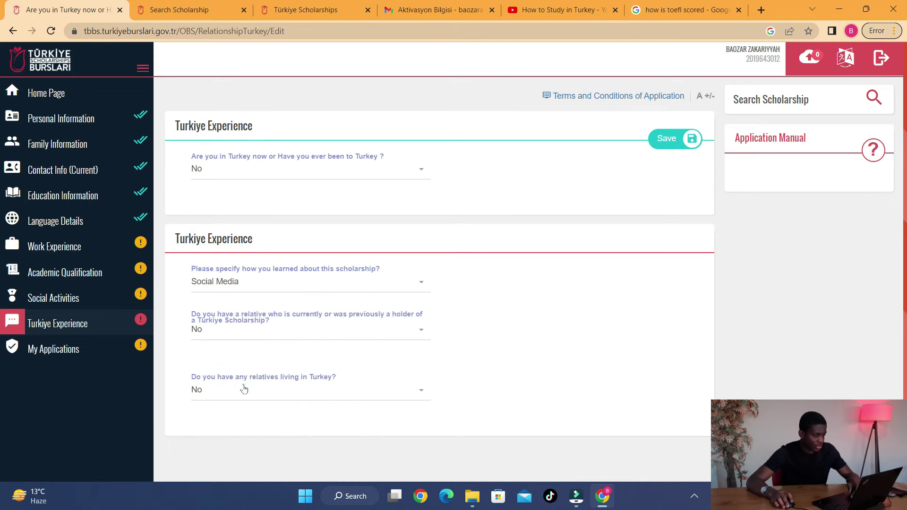
- Answer No to having a relative with a Türkiye Scholarship and to relatives living in Turkey, and save the Turkiye Experience section
click(235, 335)
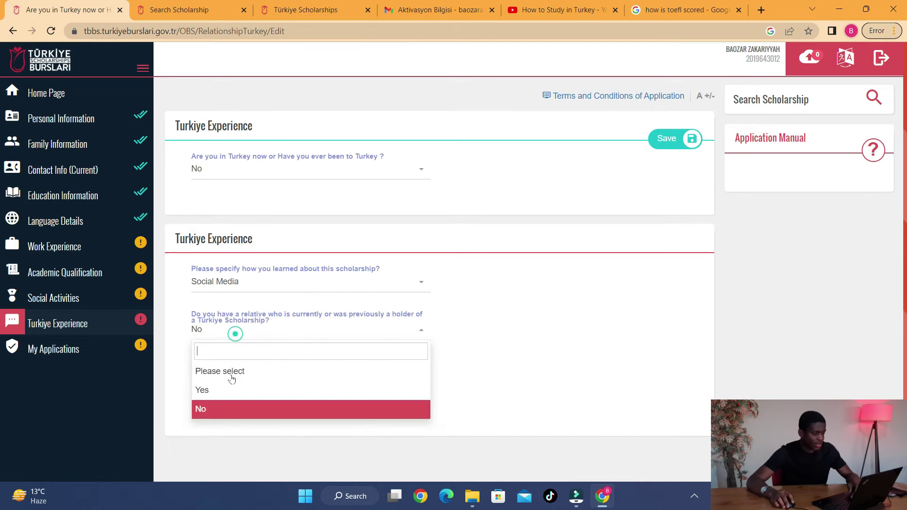
click(224, 410)
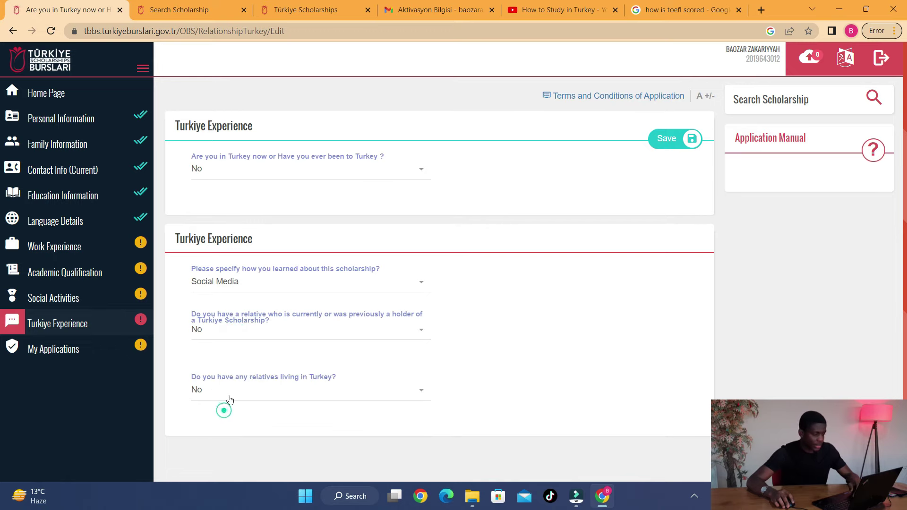
click(239, 398)
click(208, 469)
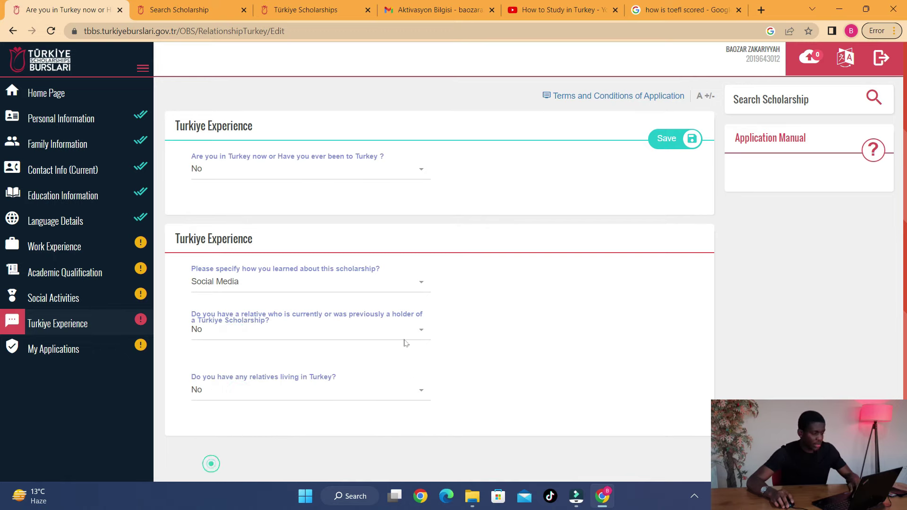
click(663, 143)
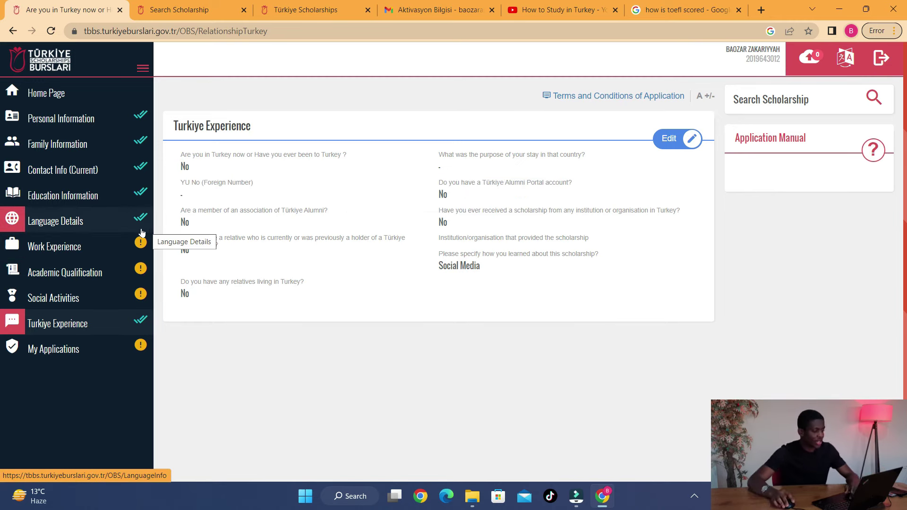
- Start an application for the first bachelor's Undergraduate Scholarship Programme and answer the question on activity after high school with Other
click(66, 95)
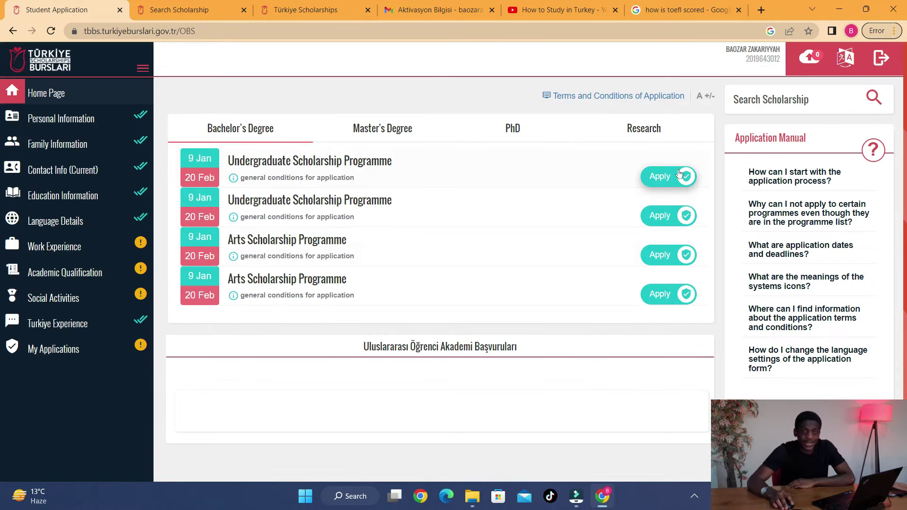
click(667, 178)
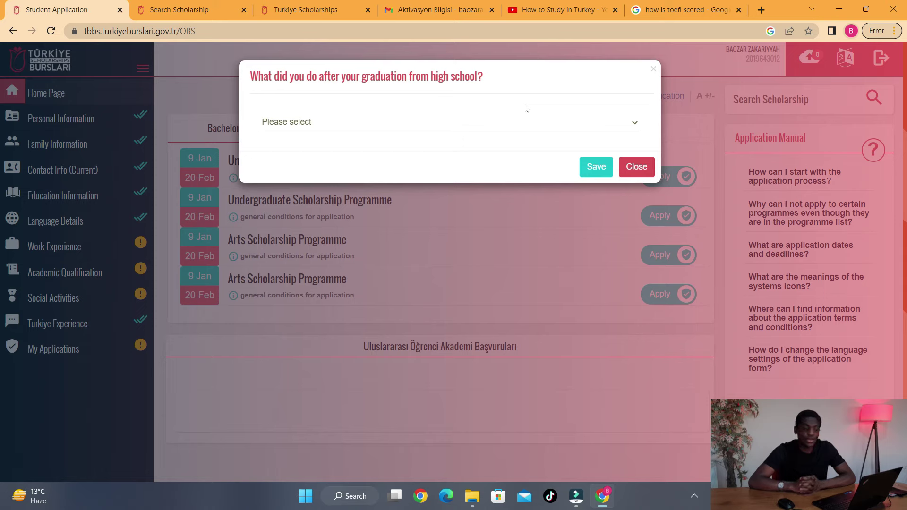
click(470, 132)
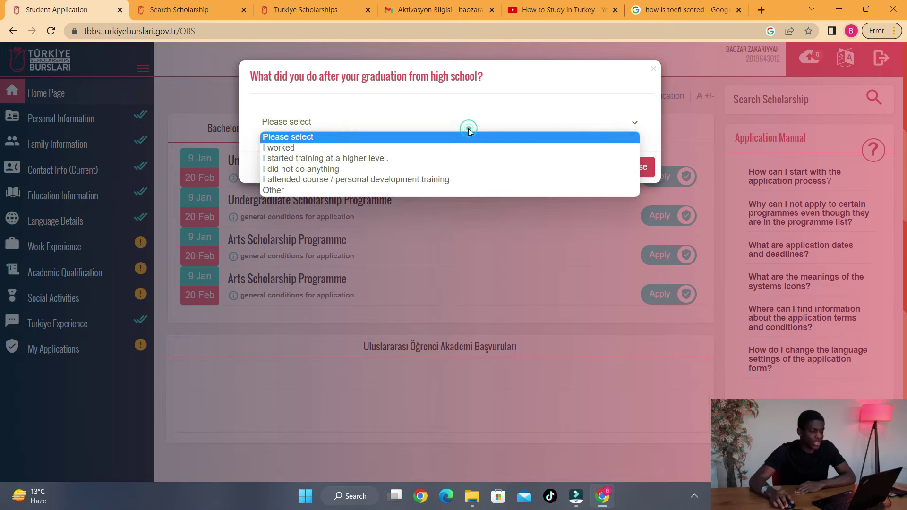
click(334, 190)
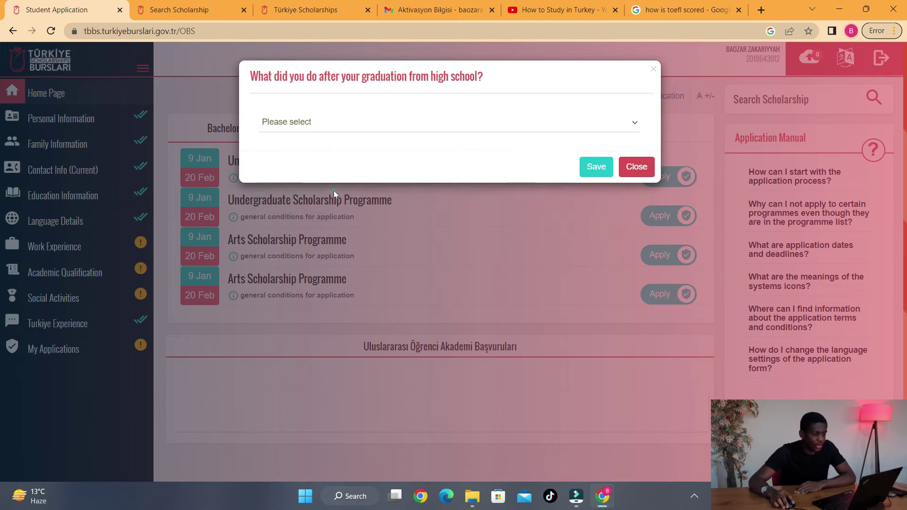
click(324, 124)
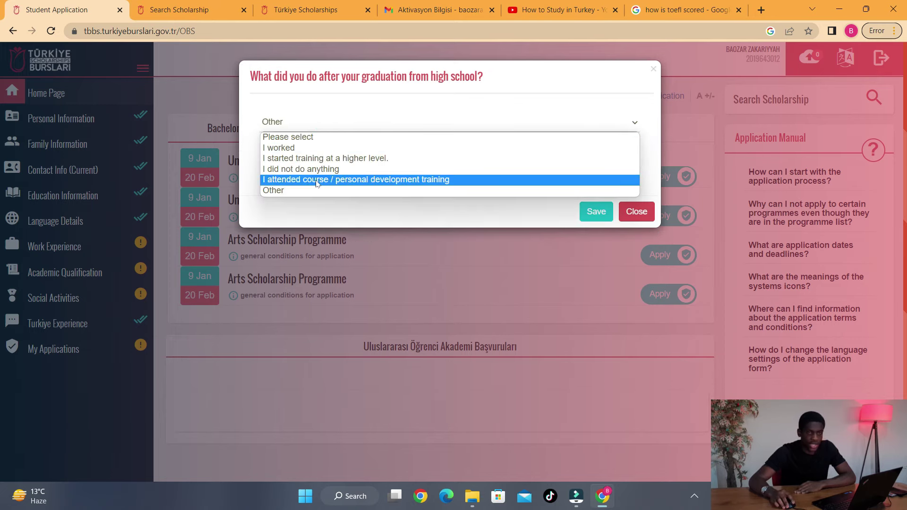
click(293, 210)
- Describe the post-high-school activity as "I was taking a training in IT" and save the answer
click(286, 168)
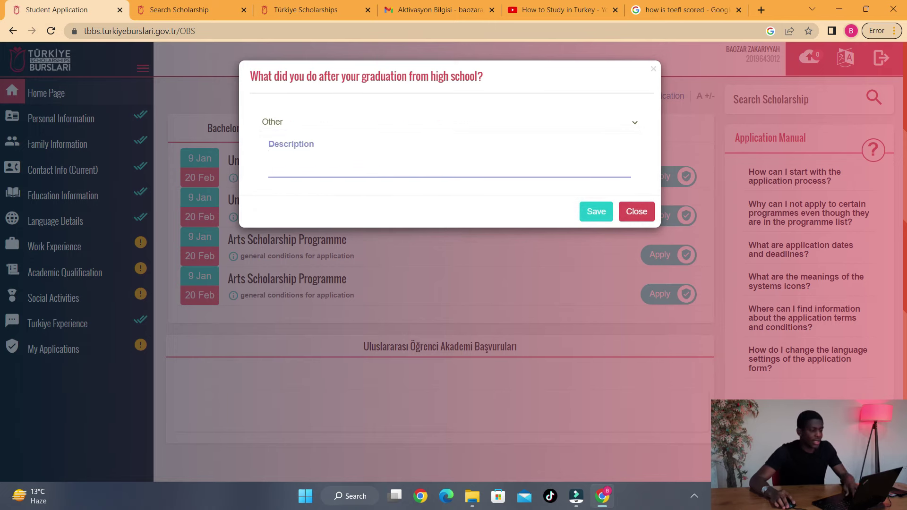
text(I was taking a training in IT)
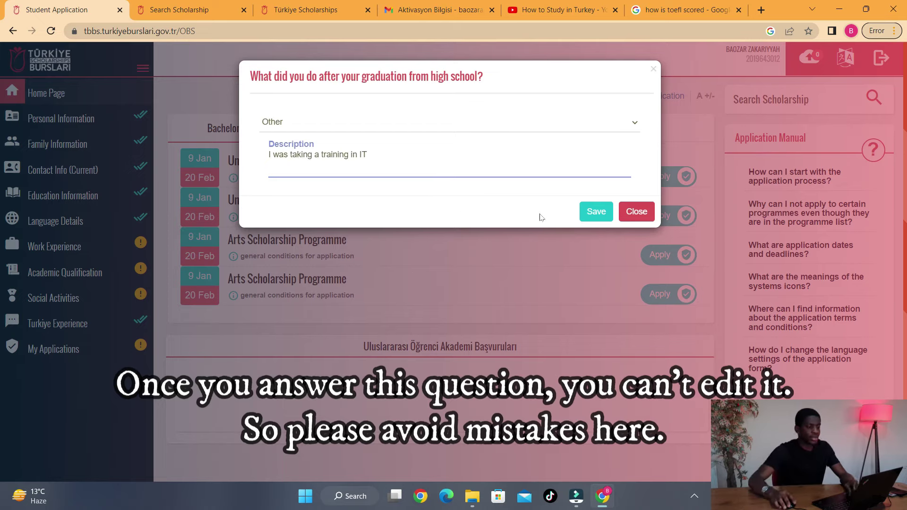
click(593, 212)
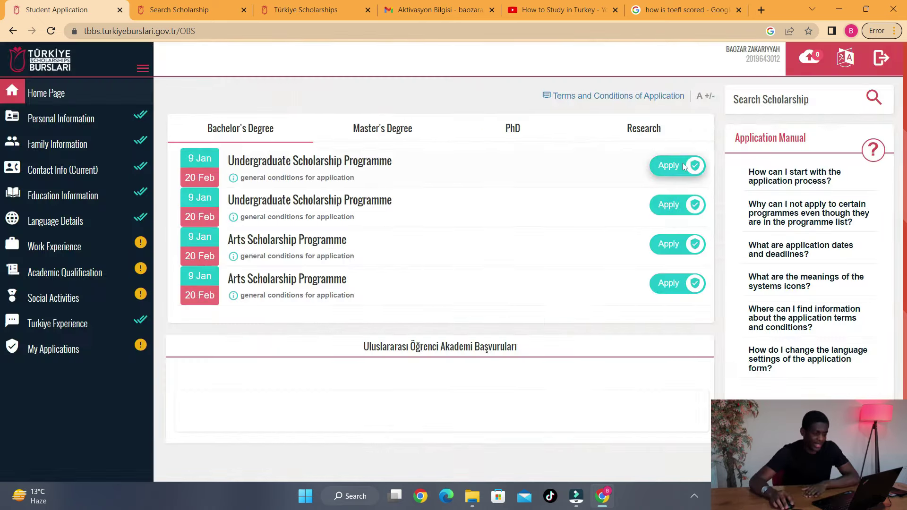
- Open the first Undergraduate Scholarship Programme's application notice, read its conditions and close it without accepting
click(684, 165)
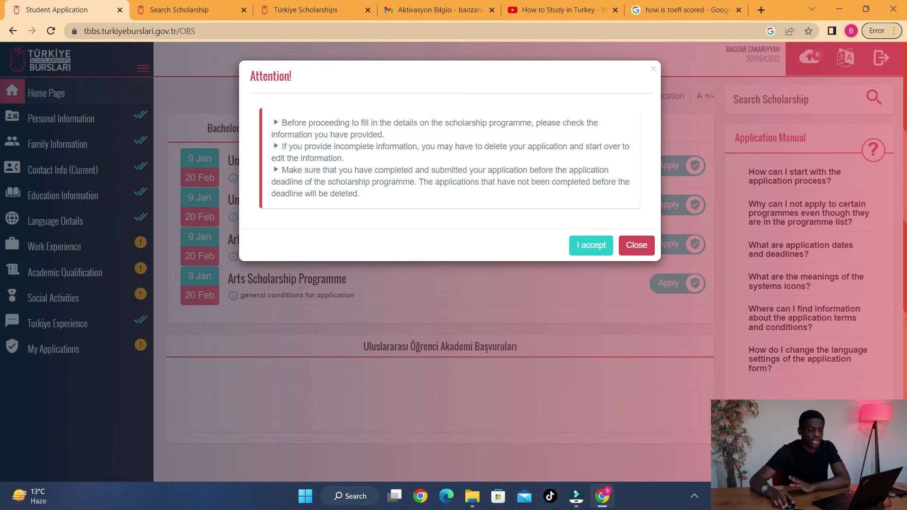
click(636, 246)
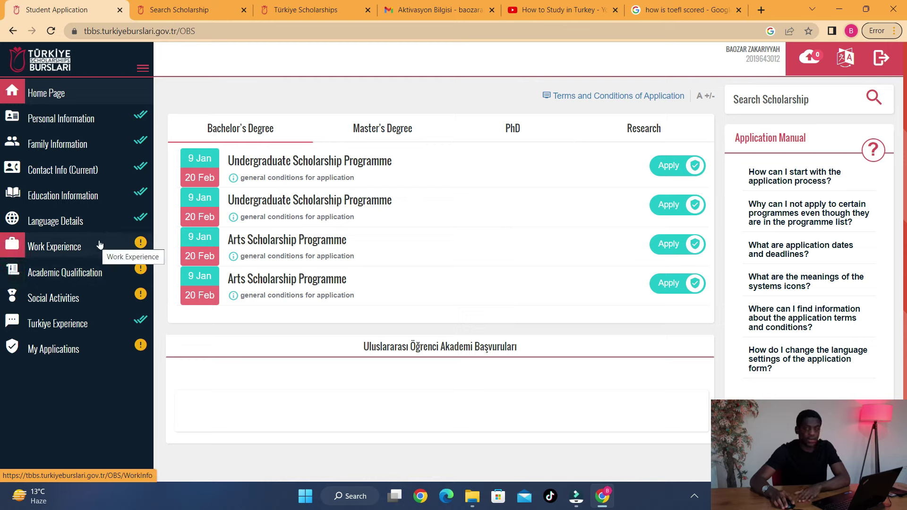
- Start a new Academic Qualification record and choose SAT (new) as the exam
click(83, 275)
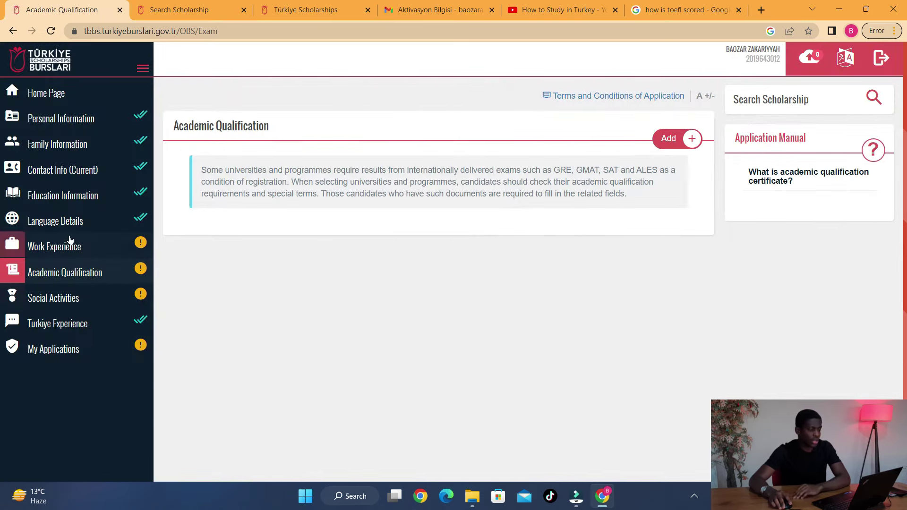
click(689, 141)
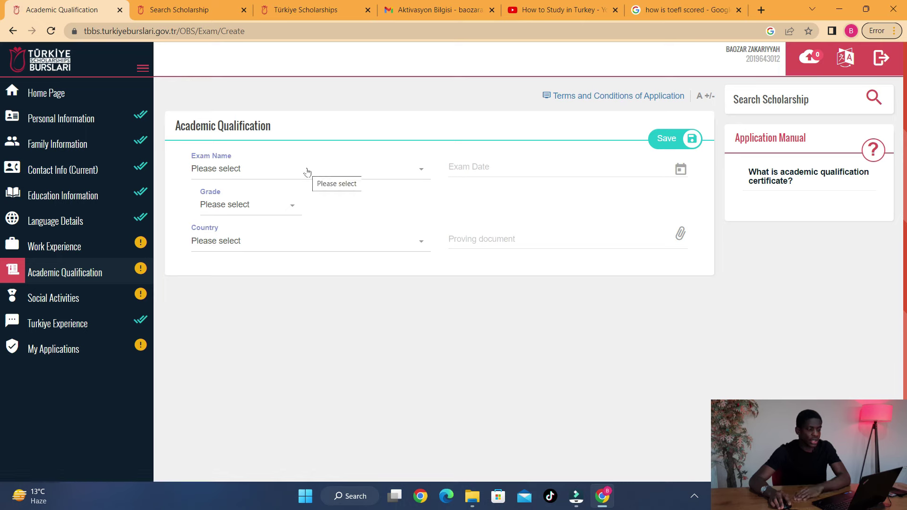
click(313, 173)
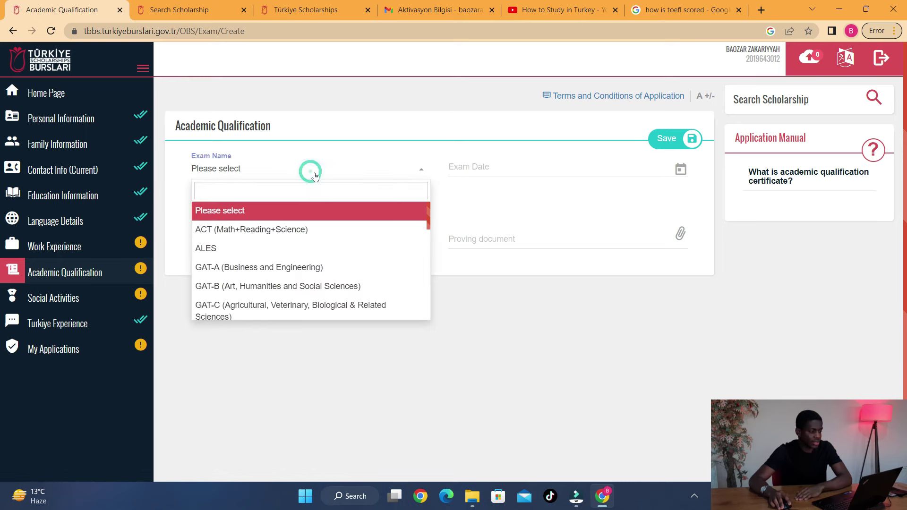
text(SAR)
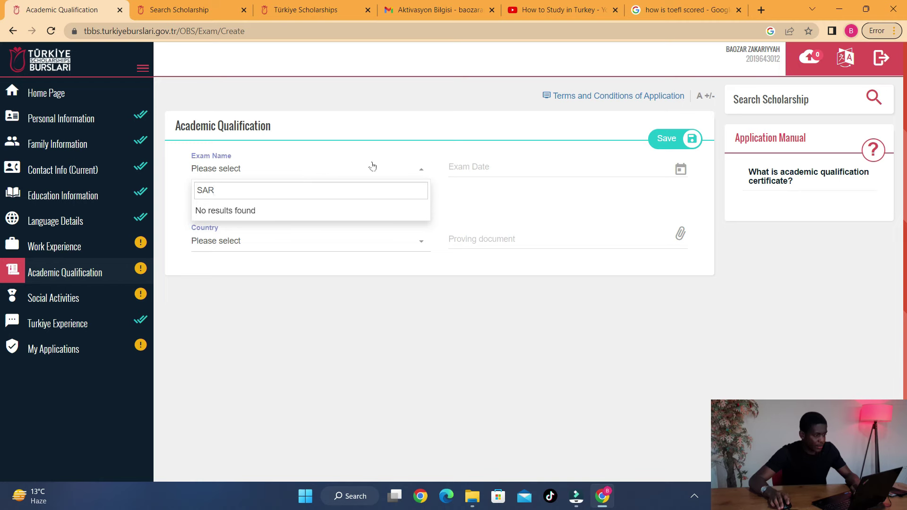
key(BackSpace)
text(T)
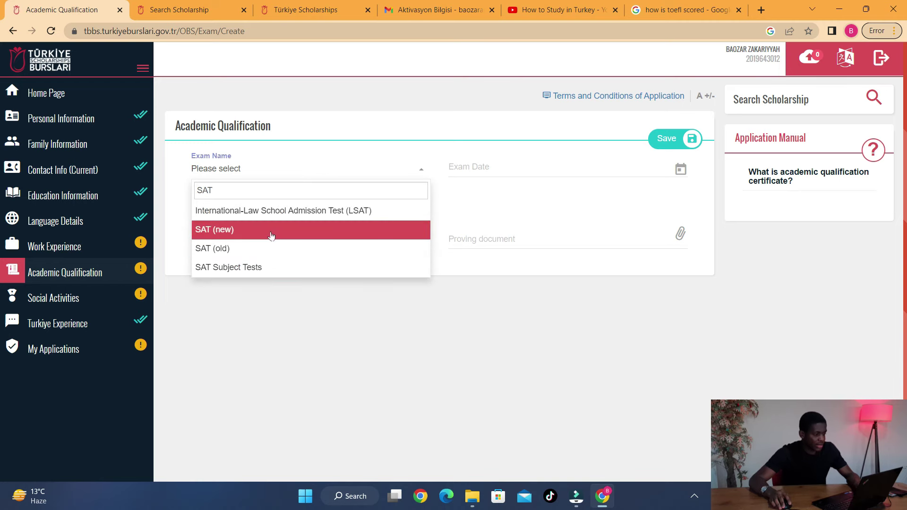
click(269, 230)
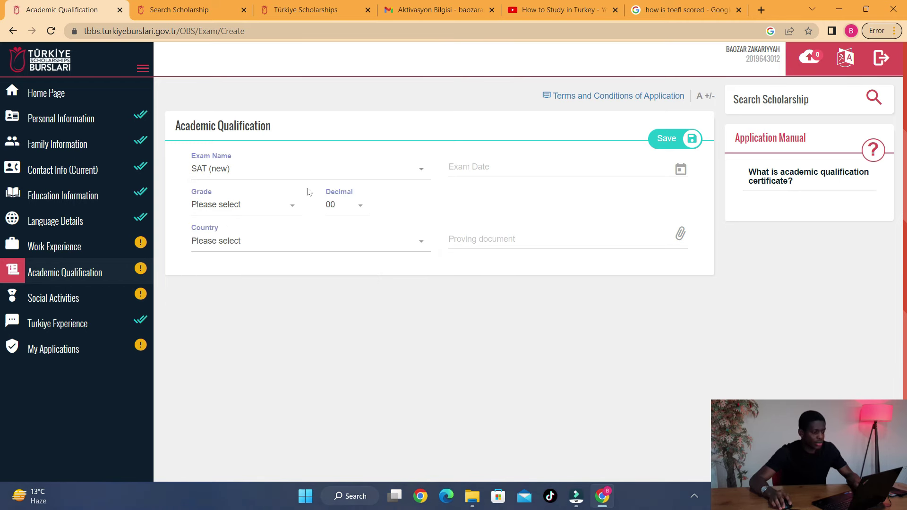
- Set the SAT exam date to 24/12/2021
click(488, 171)
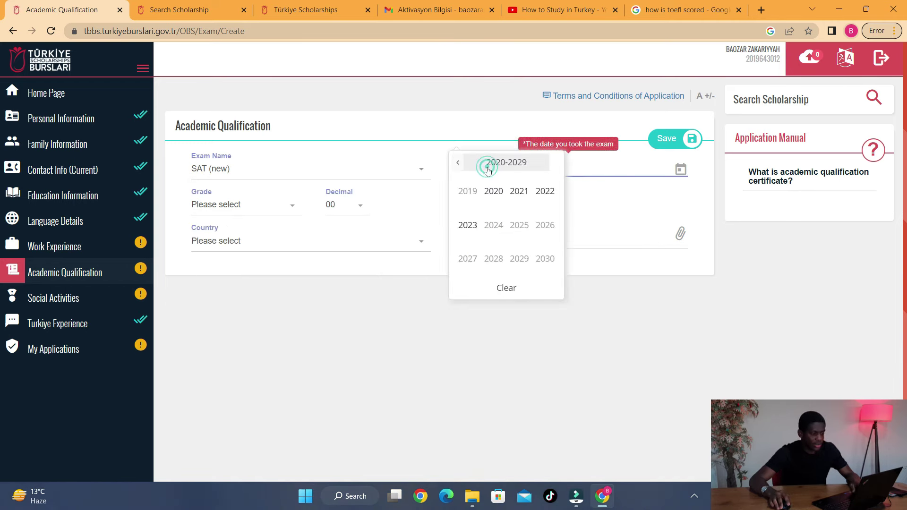
click(519, 191)
click(546, 258)
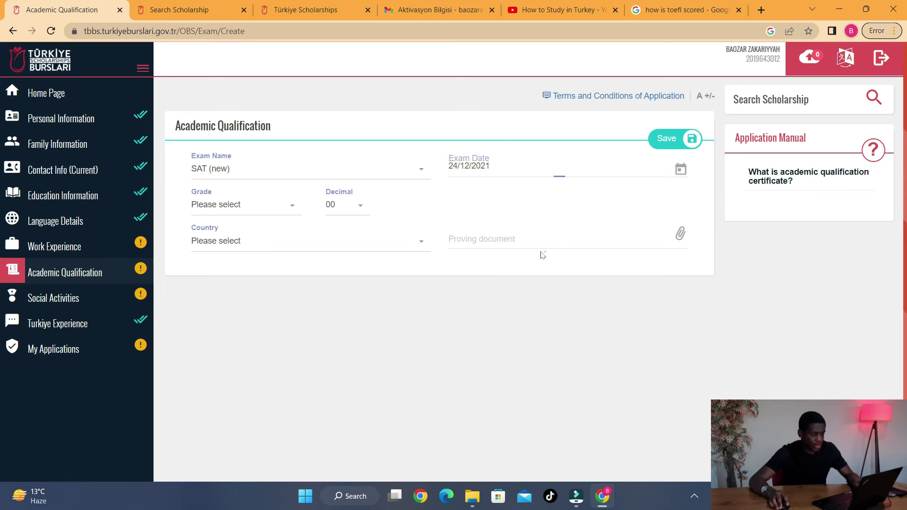
- Set the SAT grade to 1250 and the exam country to Nigeria
click(232, 213)
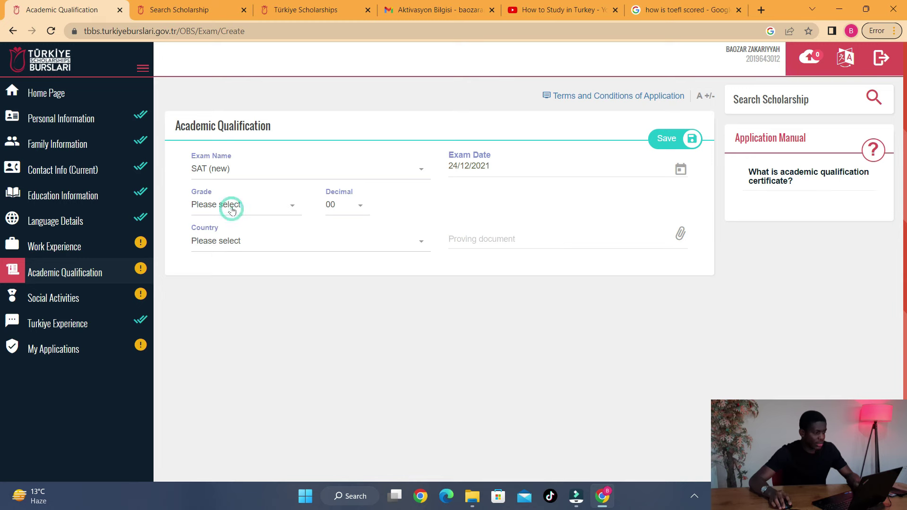
text(1250)
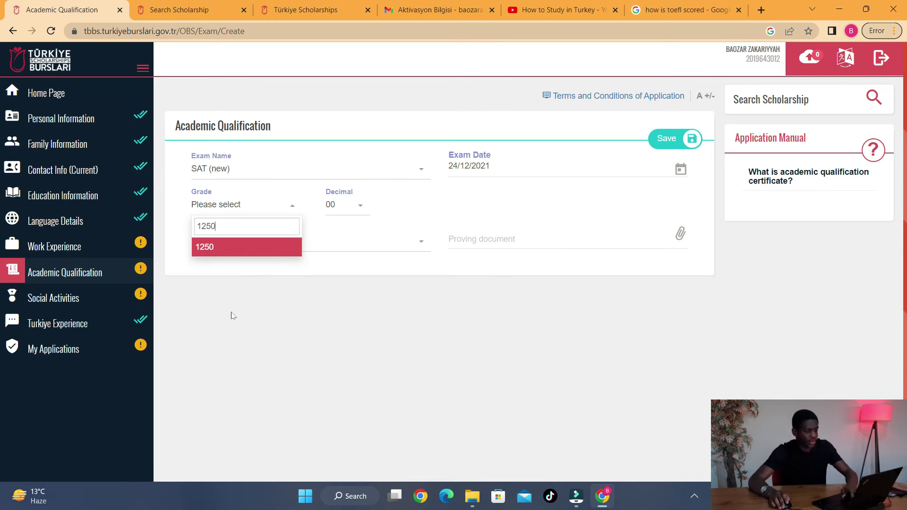
click(242, 253)
click(224, 250)
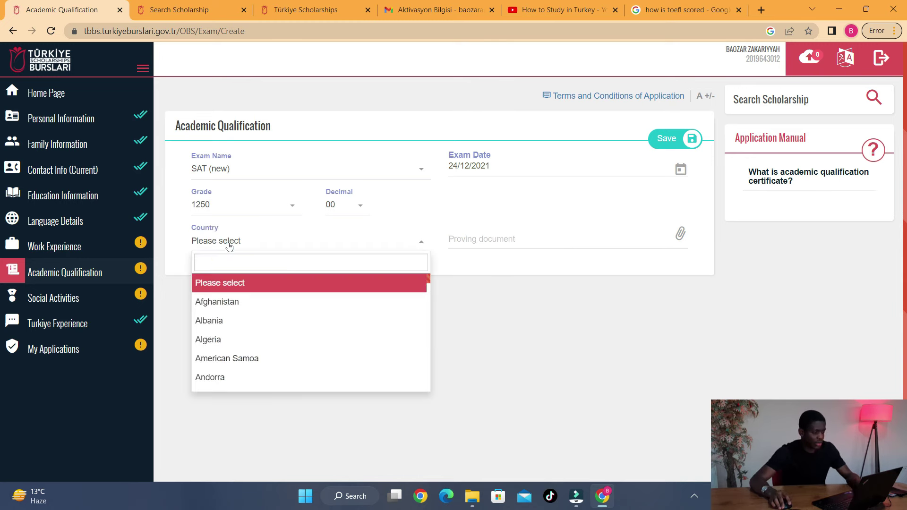
text(nig)
click(219, 302)
- Attach SAT result.png as the proving document and save the academic qualification
click(482, 239)
click(535, 248)
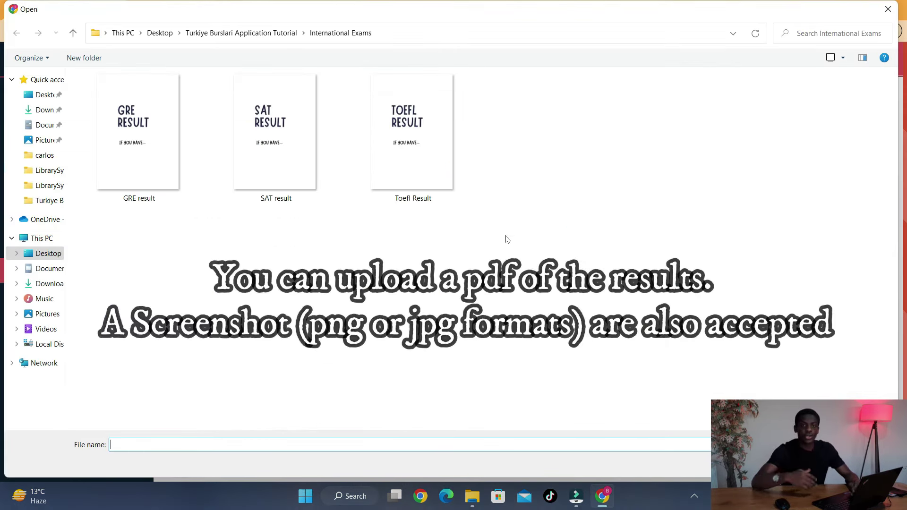
double_click(232, 157)
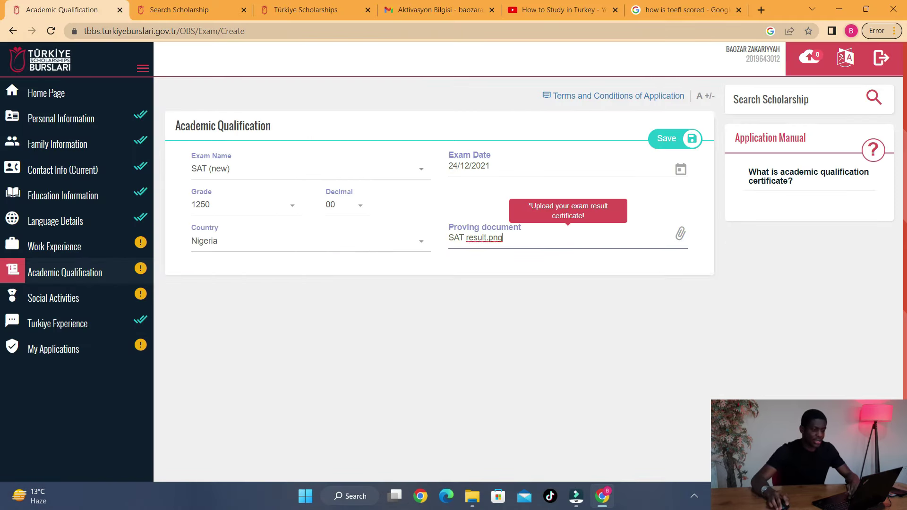
click(672, 140)
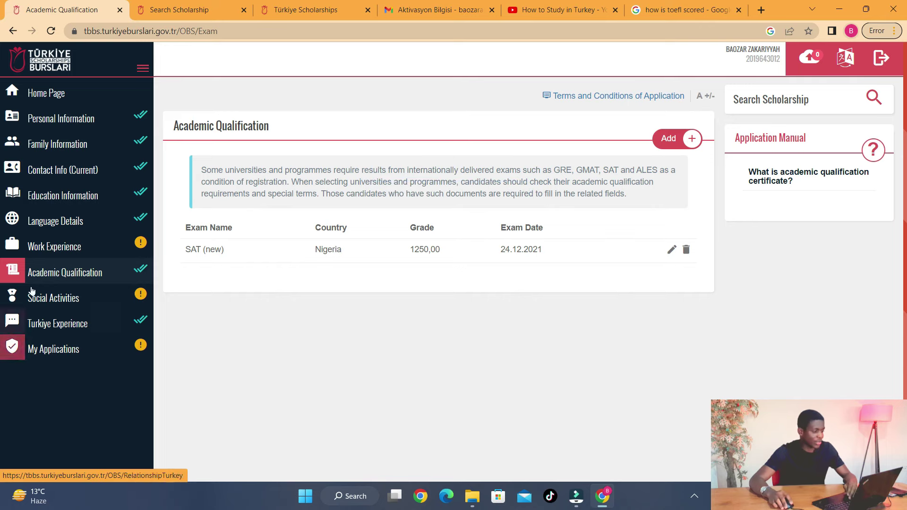
- Go to the Work Experience section and mark the internship as completed or currently being done
click(66, 256)
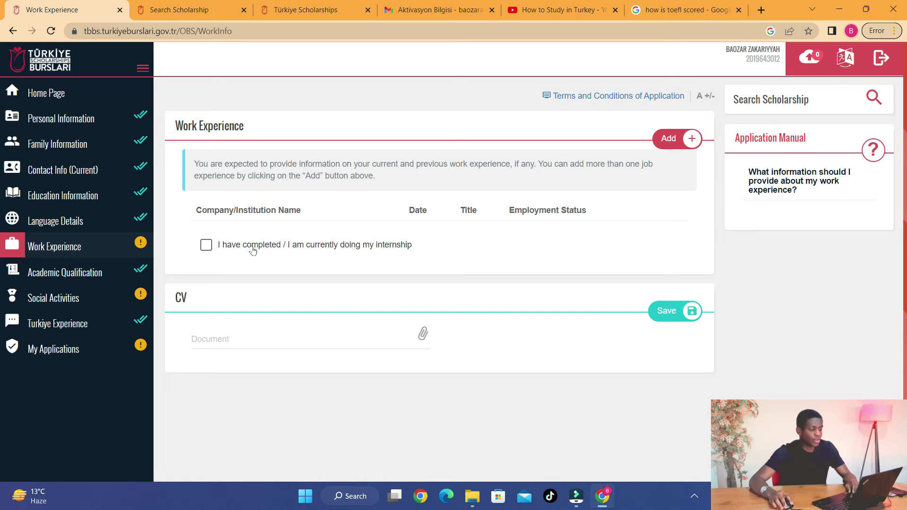
mouse_move(361, 331)
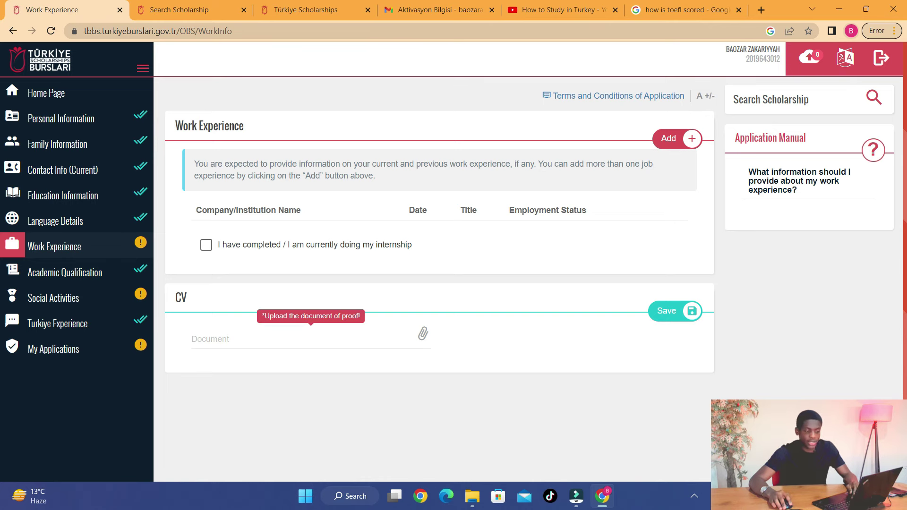
click(267, 245)
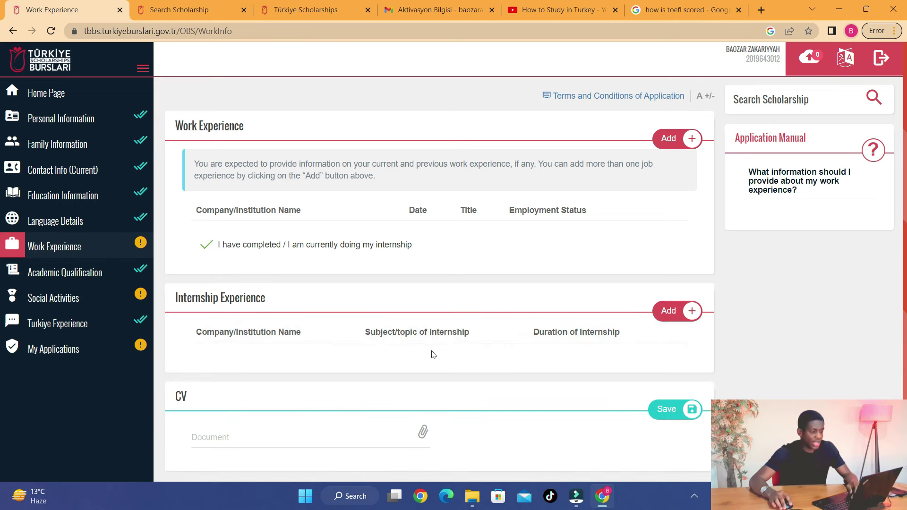
- Add an internship experience entry with Nigeria as the country and Bz Company as the company name
click(690, 313)
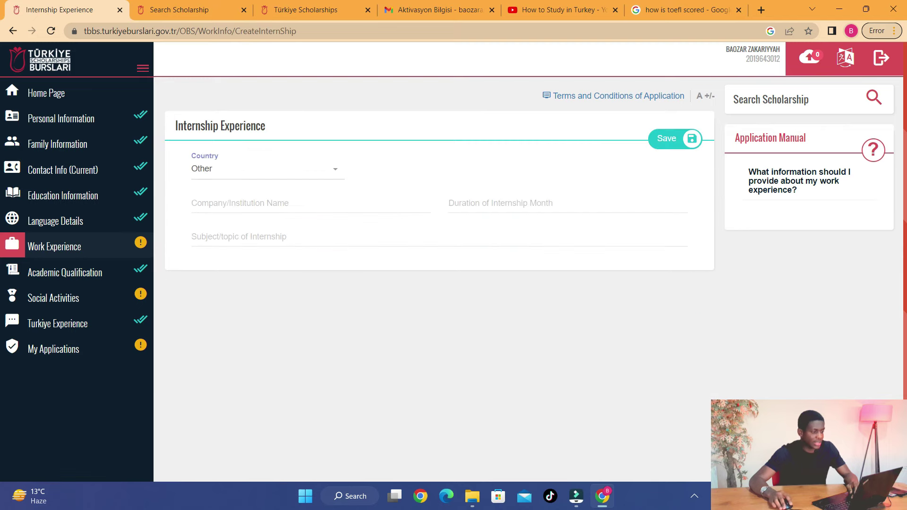
click(263, 171)
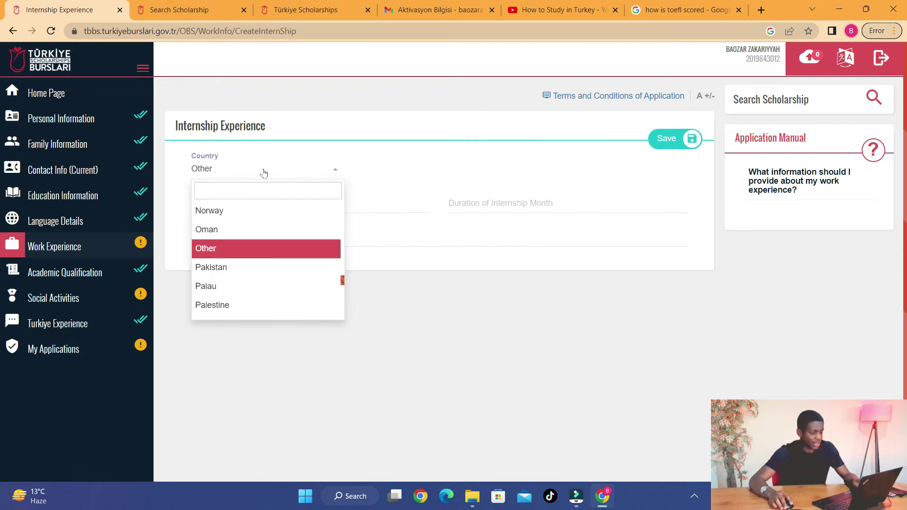
text(Nigeria)
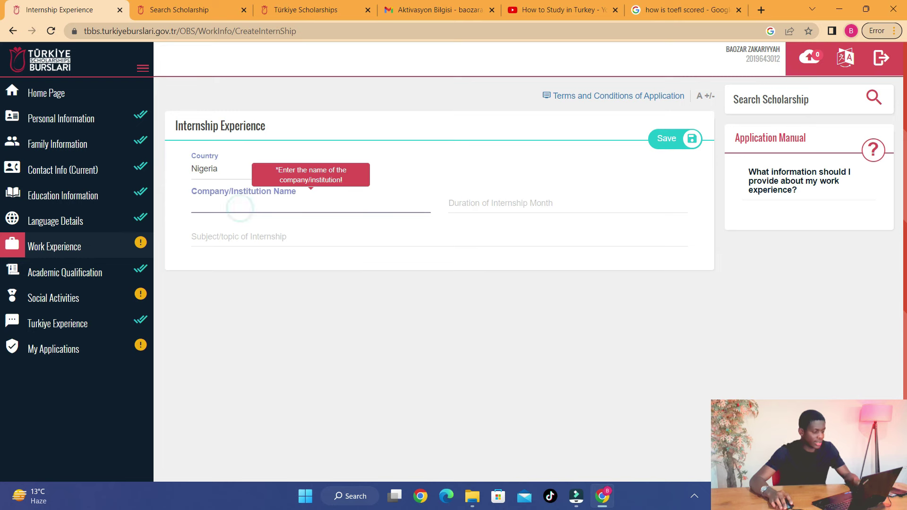
text(Bz Company)
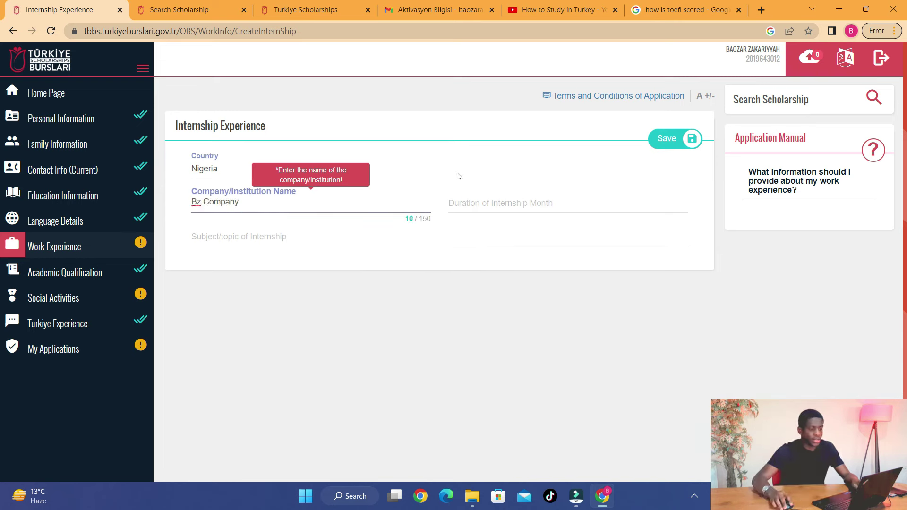
- Set the internship duration to 3 months and its subject to "Information Tcehnology", and save the entry
click(497, 202)
text(3)
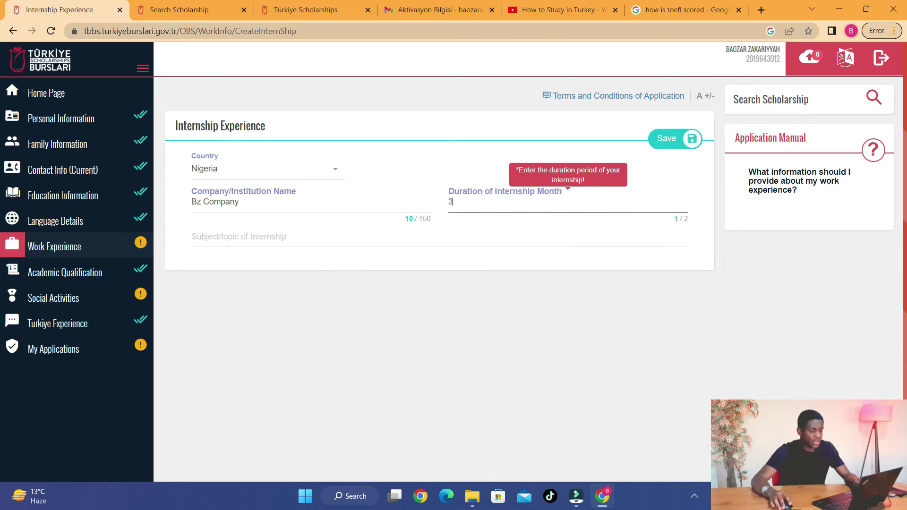
click(246, 236)
text(In)
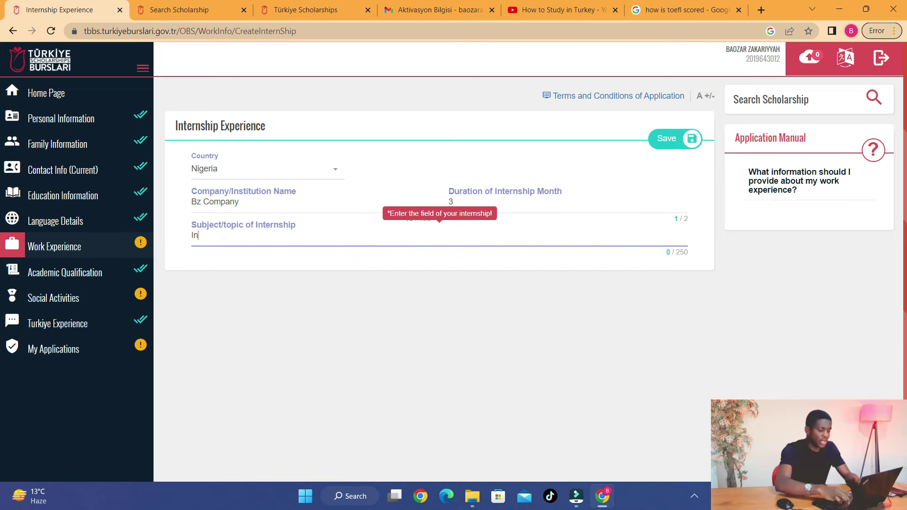
text(formation Tcehnology)
click(659, 140)
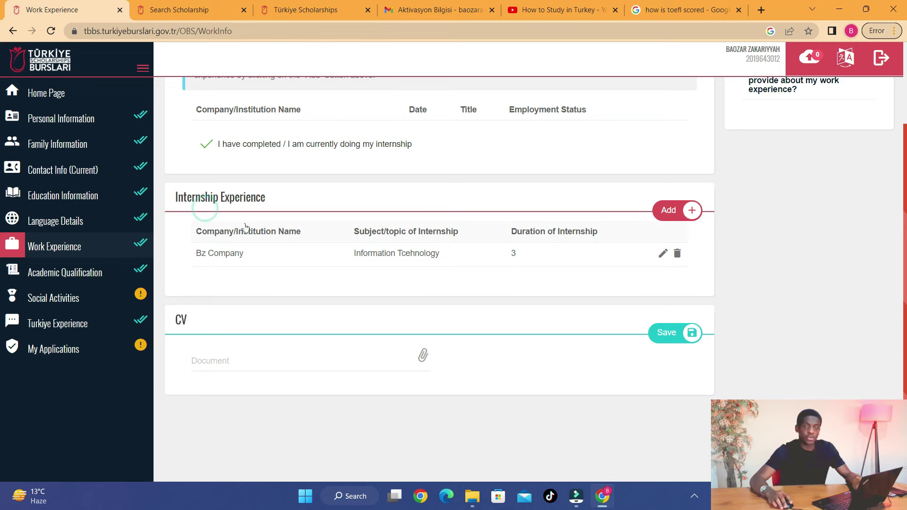
- Attach Employment Certificate.png from the All Certificates folder as the CV document and save it
click(242, 364)
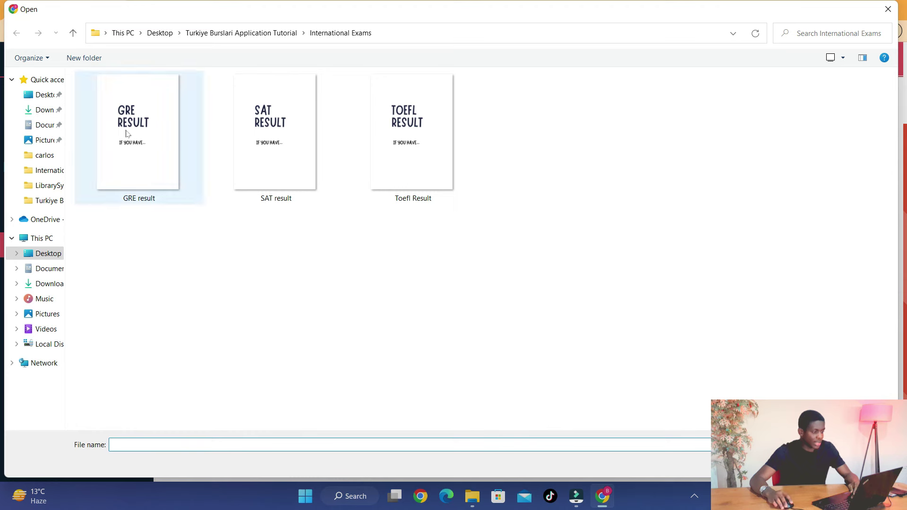
click(231, 35)
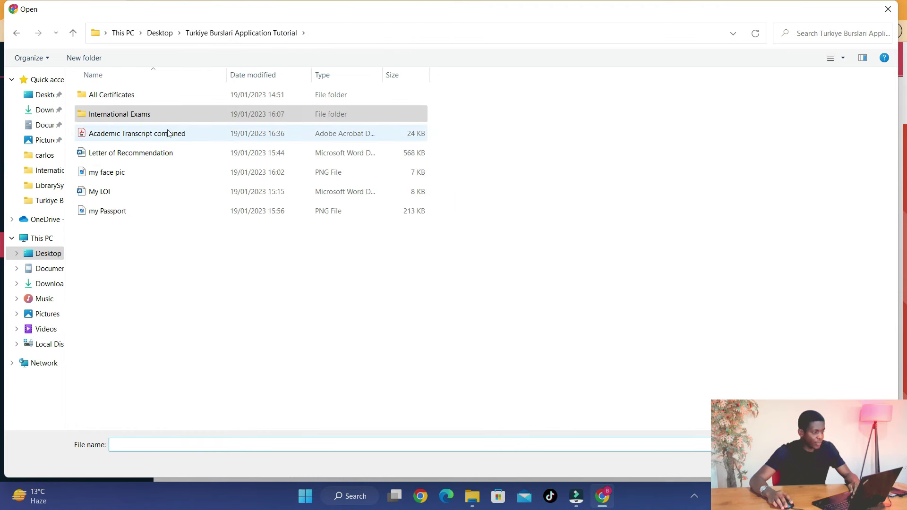
click(128, 95)
double_click(128, 95)
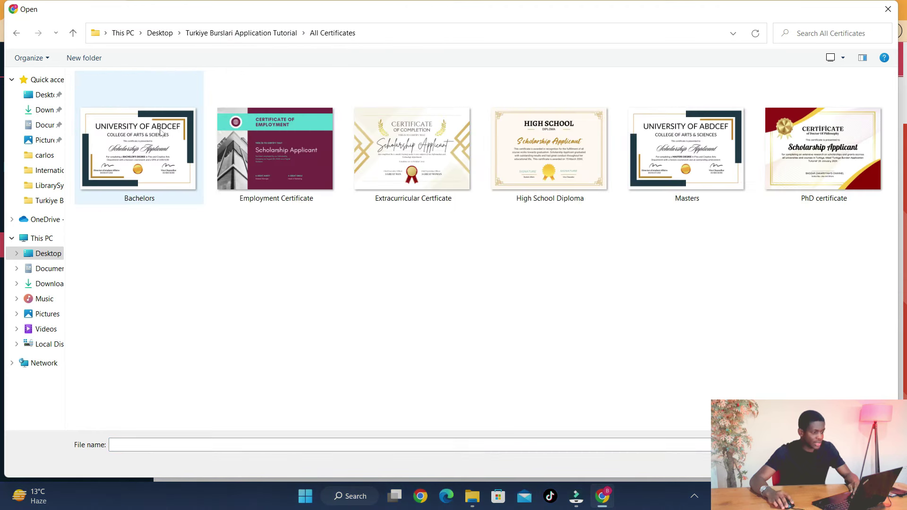
double_click(282, 172)
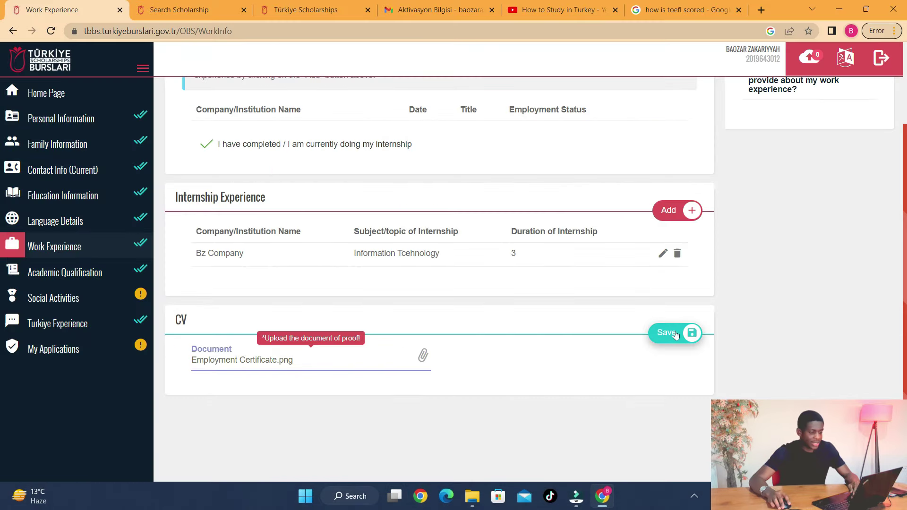
click(676, 334)
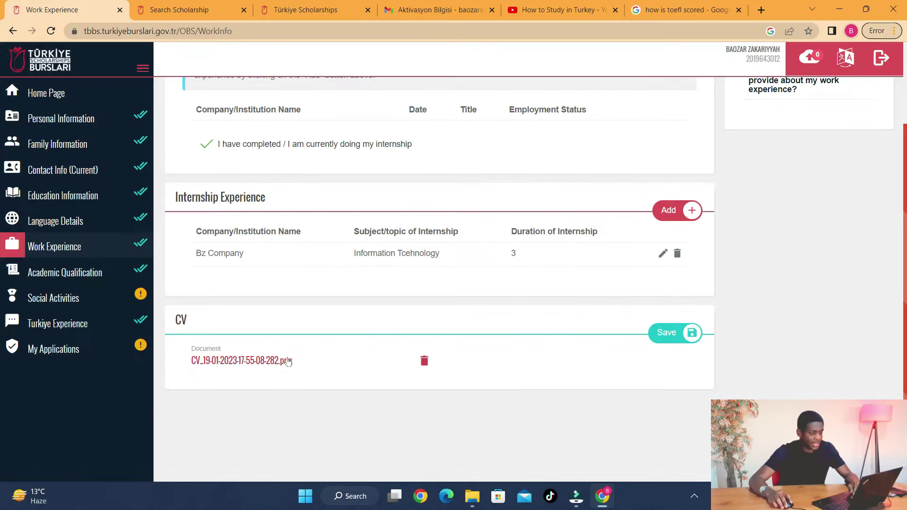
- Open the uploaded CV document and try to save the CV section again
click(287, 357)
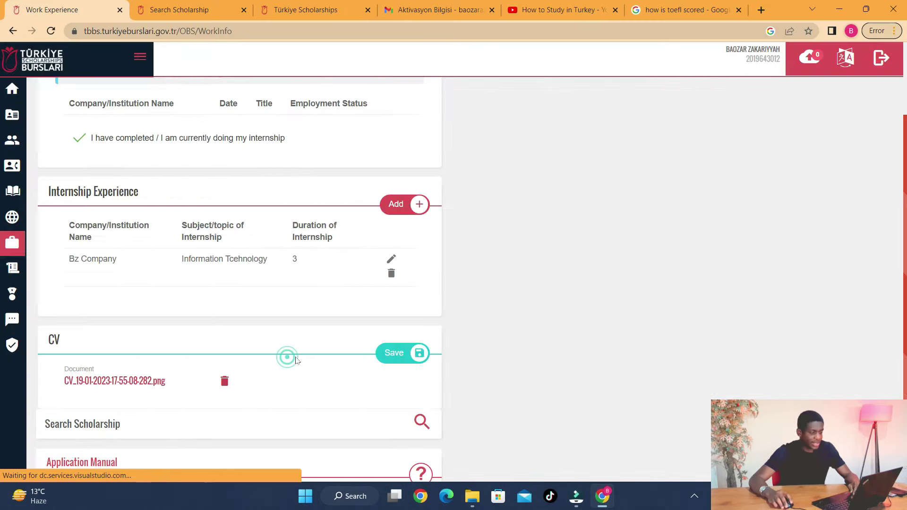
scroll(694, 445, down, 1)
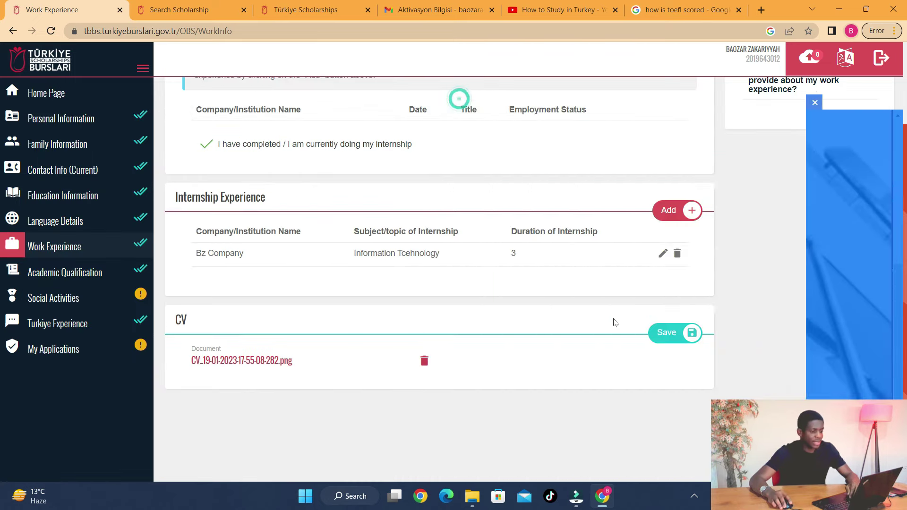
click(685, 333)
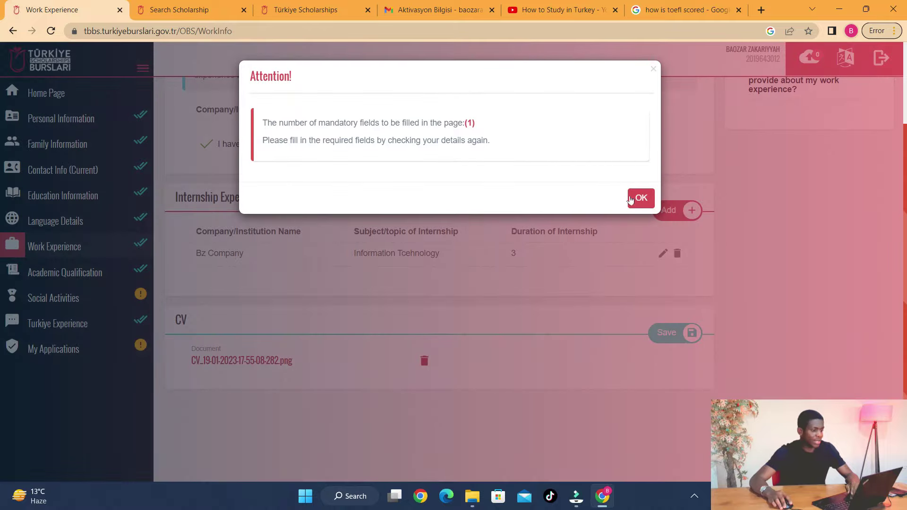
click(652, 200)
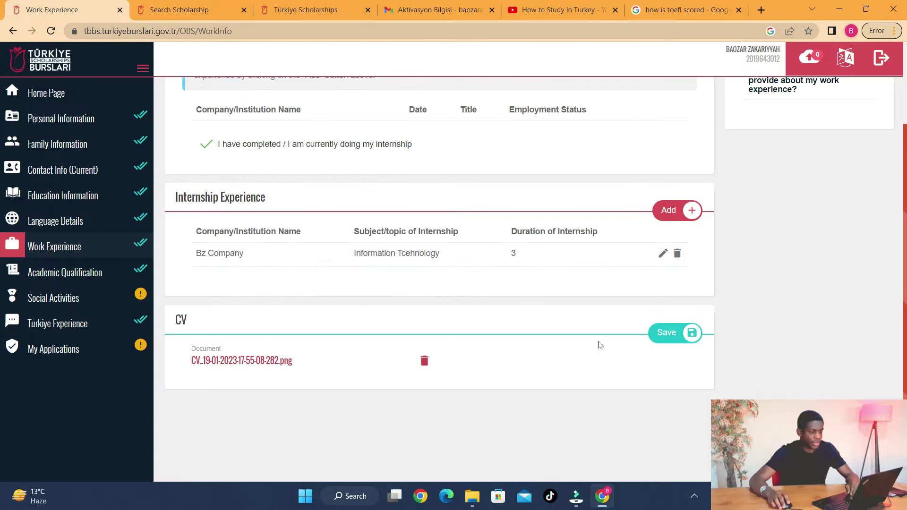
click(667, 333)
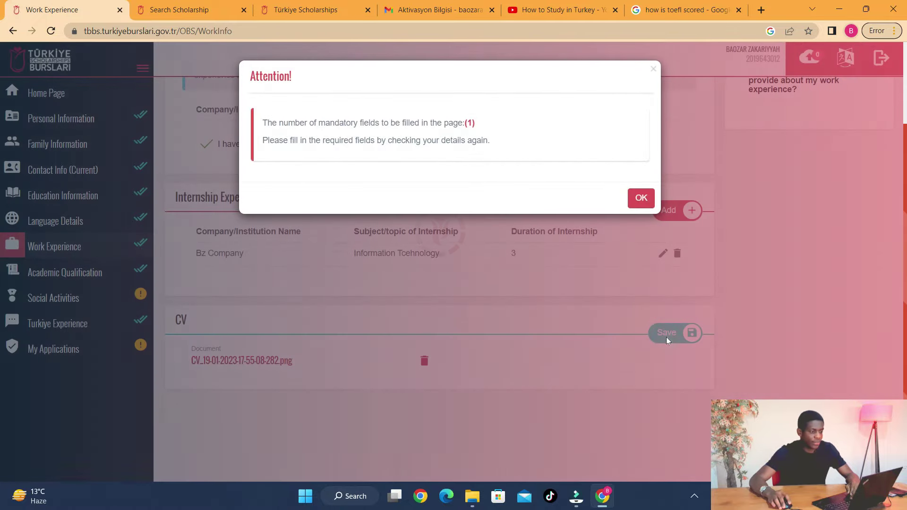
click(643, 198)
scroll(531, 269, up, 2)
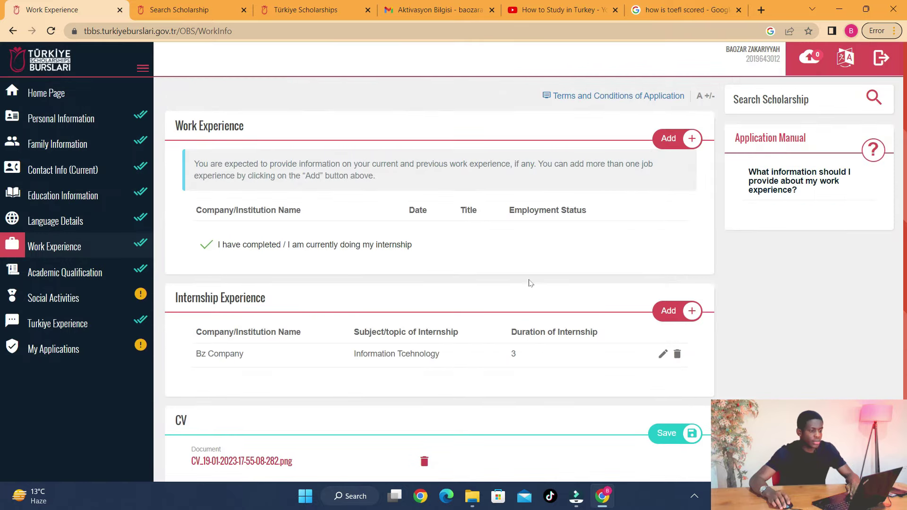
scroll(443, 254, down, 2)
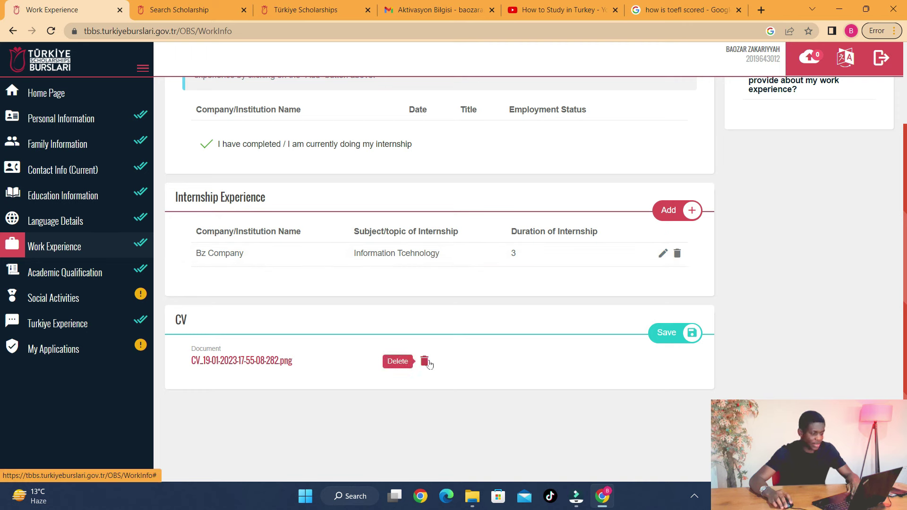
- Delete the uploaded CV document, attach Employment Certificate.png in its place and save the CV section
click(424, 363)
click(326, 363)
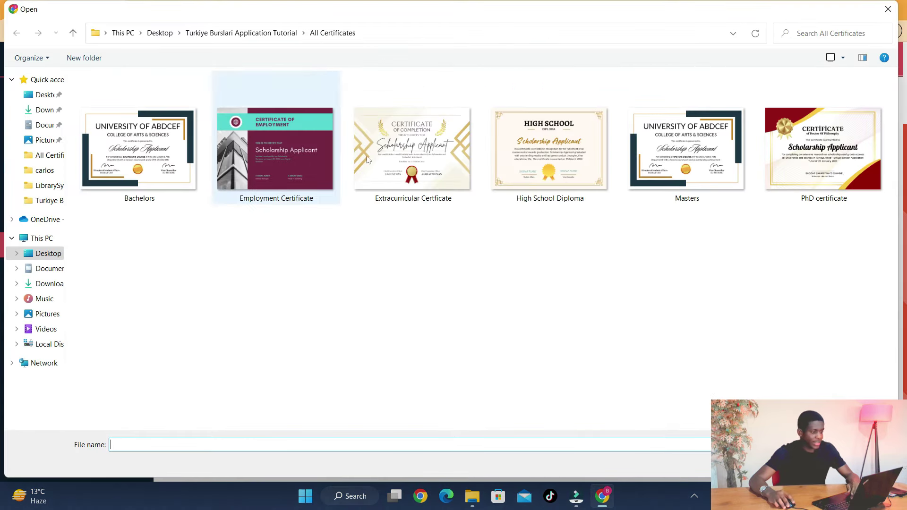
double_click(279, 192)
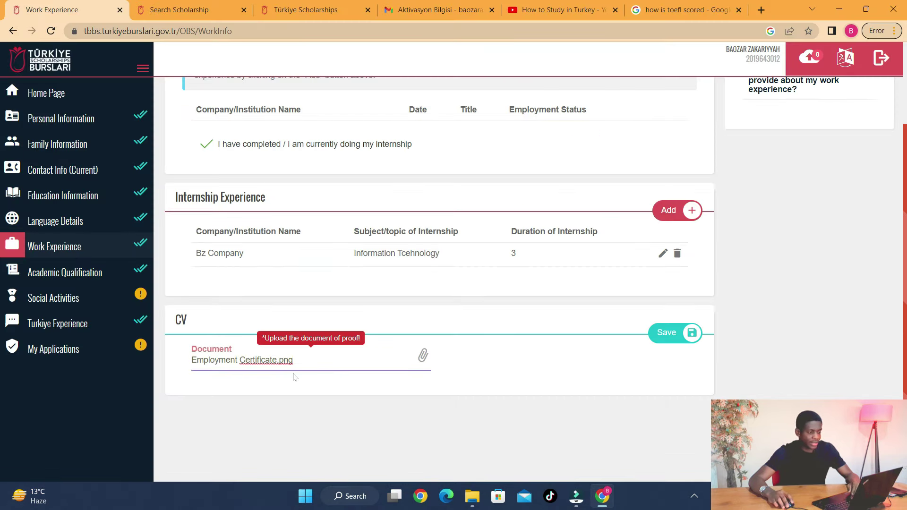
click(674, 331)
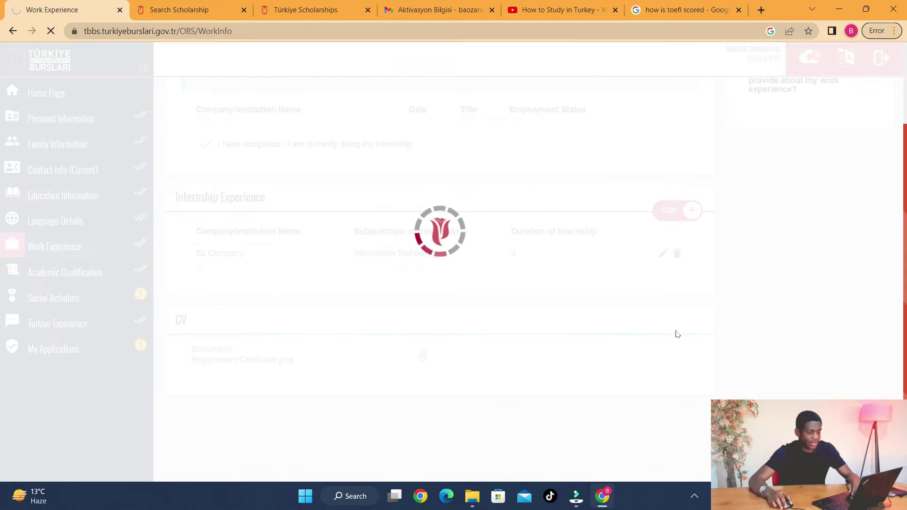
scroll(486, 339, down, 2)
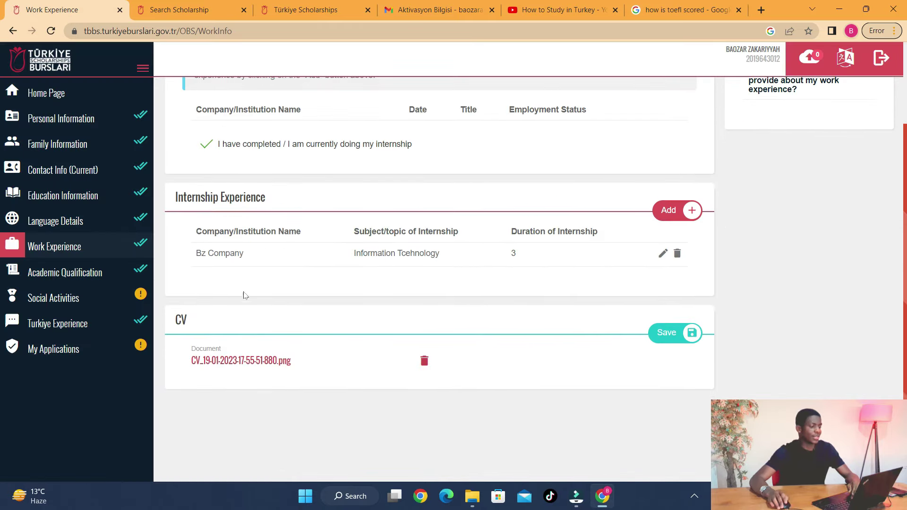
scroll(245, 296, up, 2)
- Start a new certificate entry in the Social Activities section with "Olympiad" as both its name and institution
click(80, 298)
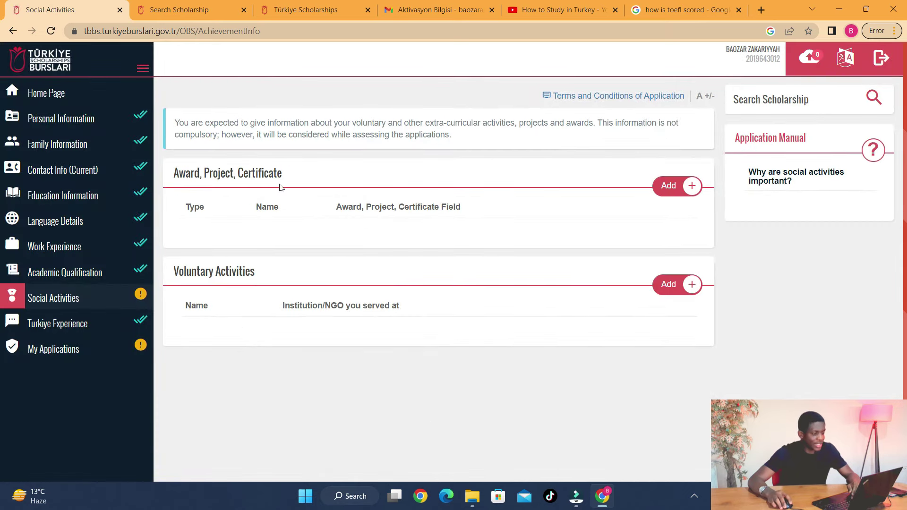
click(676, 186)
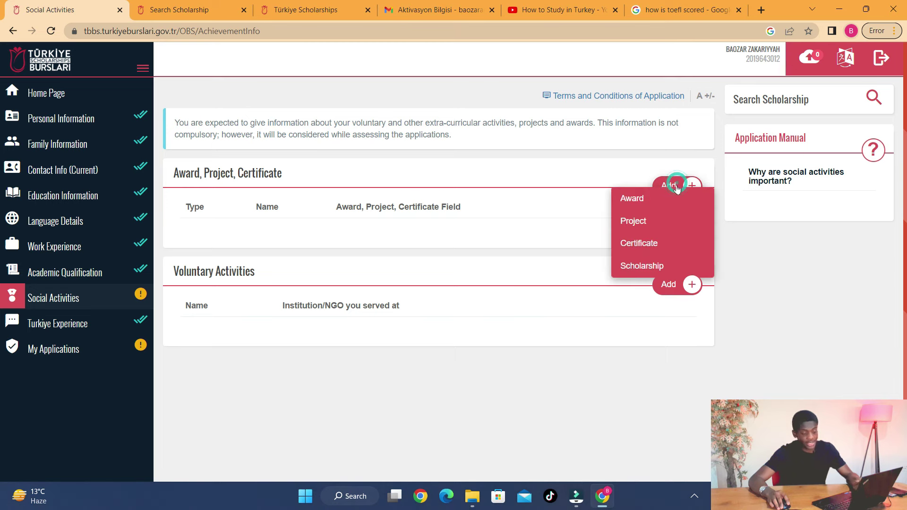
click(647, 249)
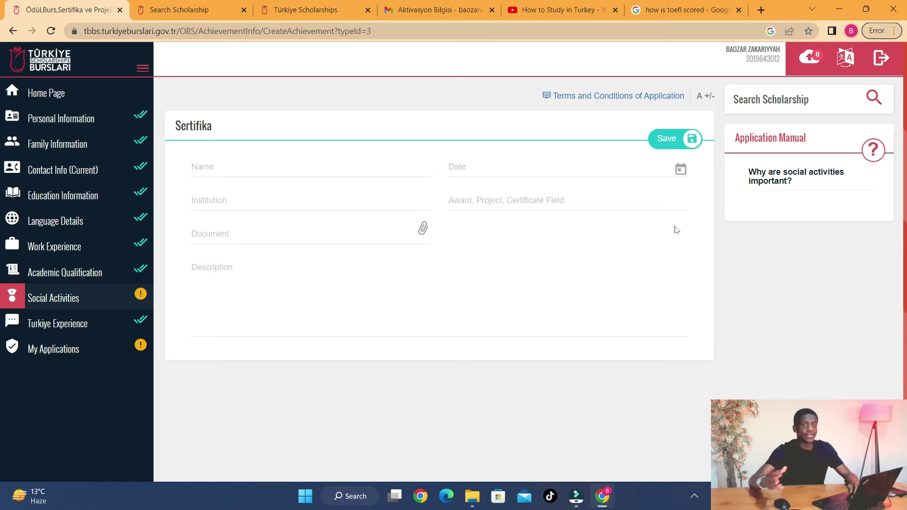
click(389, 167)
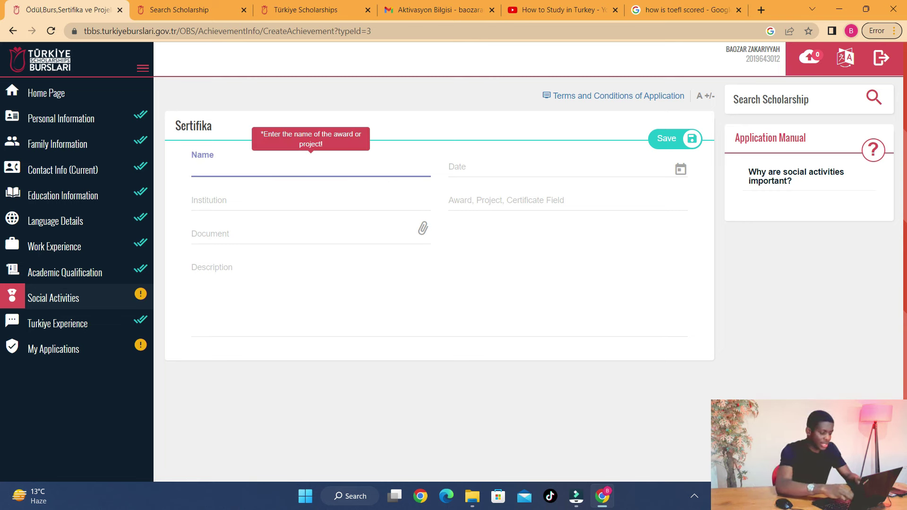
text(Olympiad)
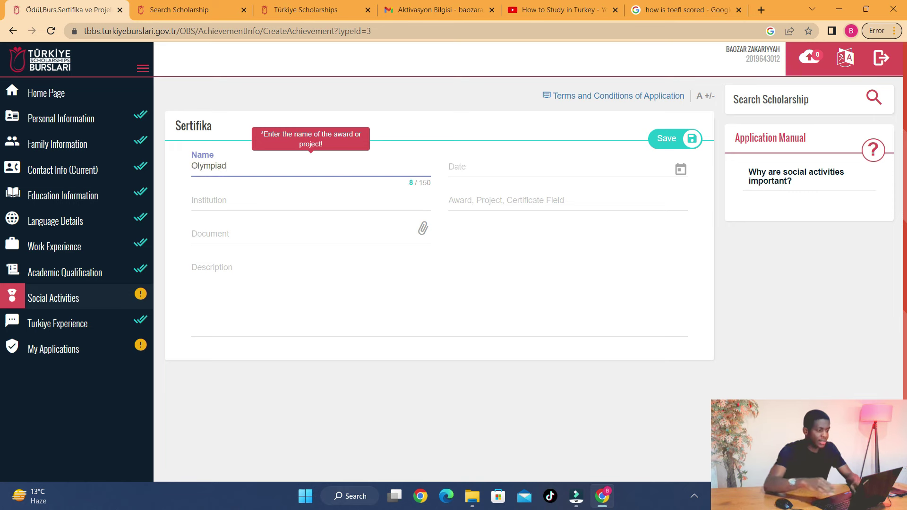
key(Tab)
text(Olympiad)
- Set the certificate date to 07/02/2020 and attach the Extracurricular Certficate.png file as its document
click(509, 168)
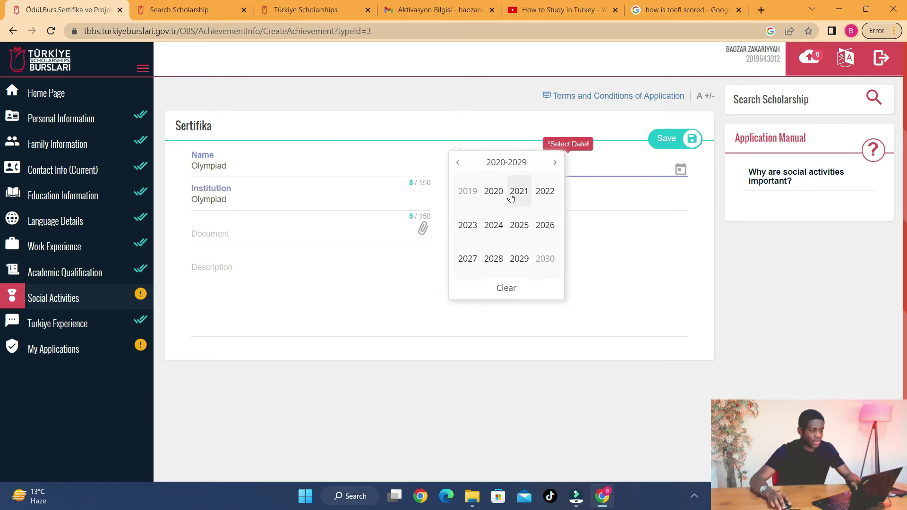
click(493, 191)
click(494, 192)
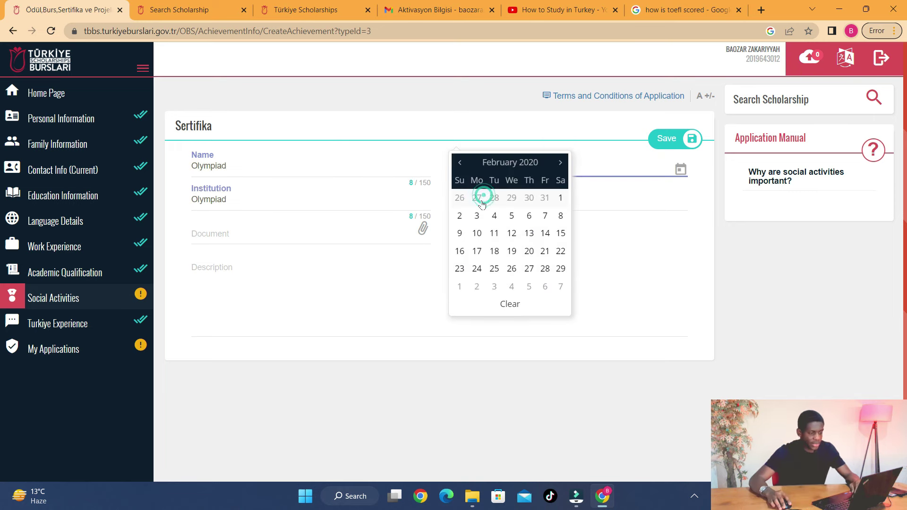
click(545, 216)
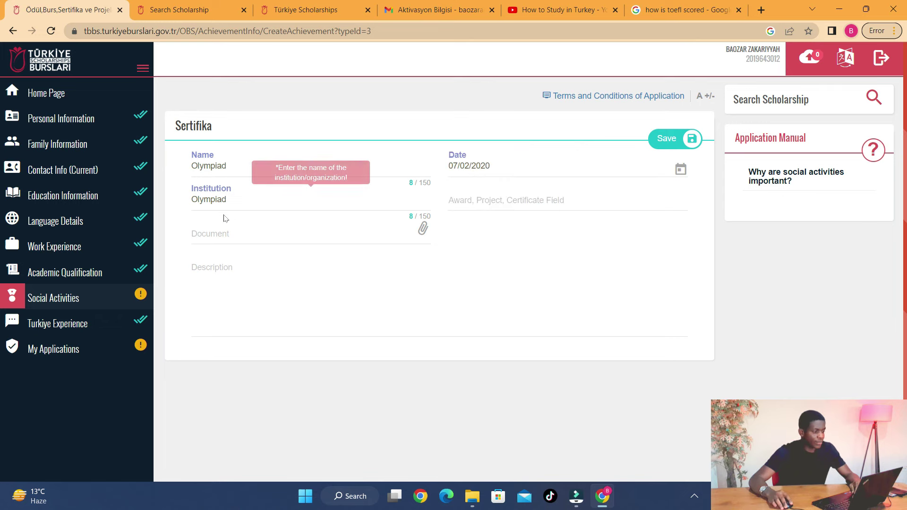
click(239, 236)
click(240, 235)
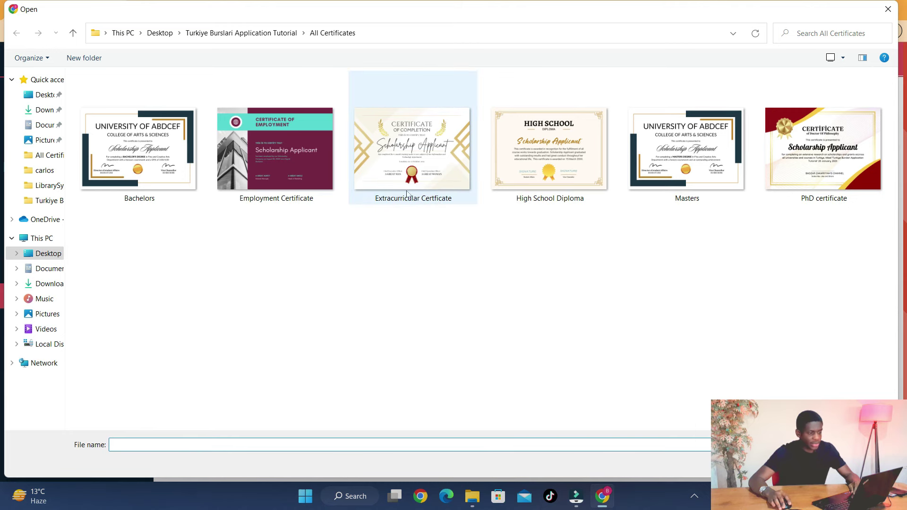
double_click(426, 156)
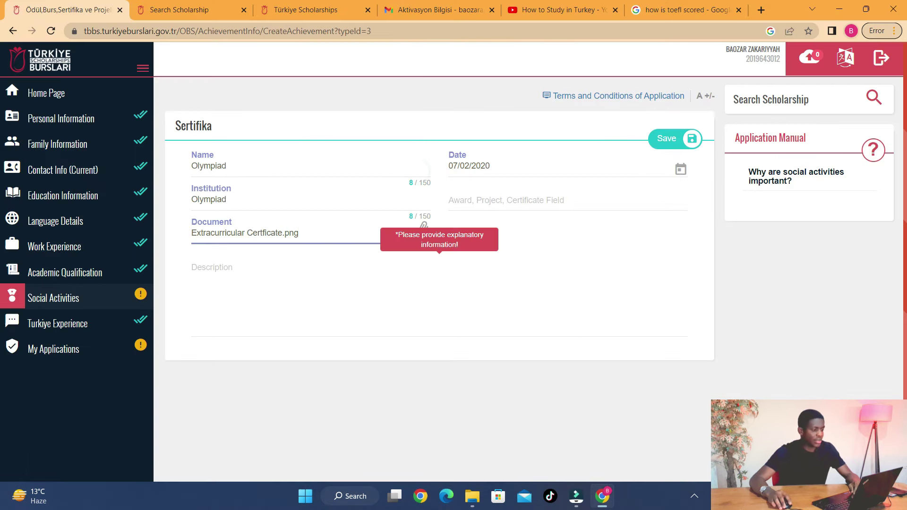
- Enter the certificate description "This was for winning 3rd place in the 2021 Olympiad Maths competition" and try to save the entry
click(248, 270)
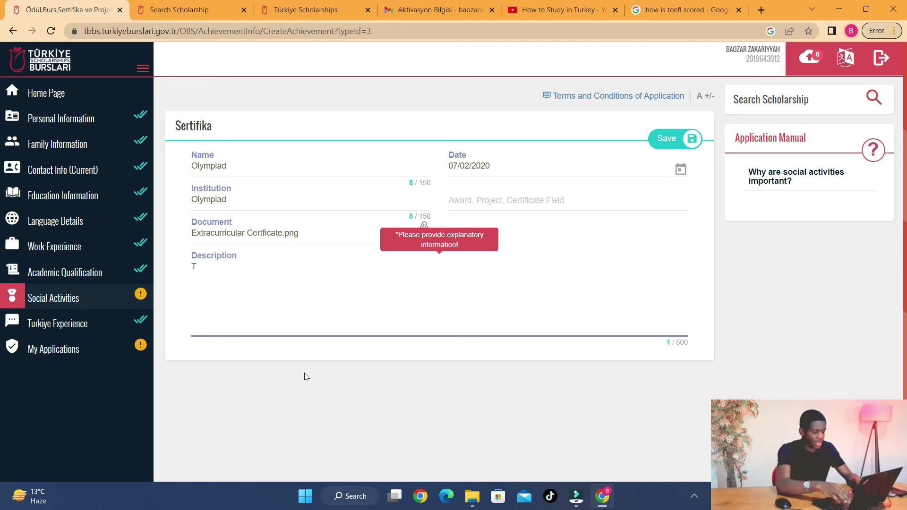
text(This was for wi)
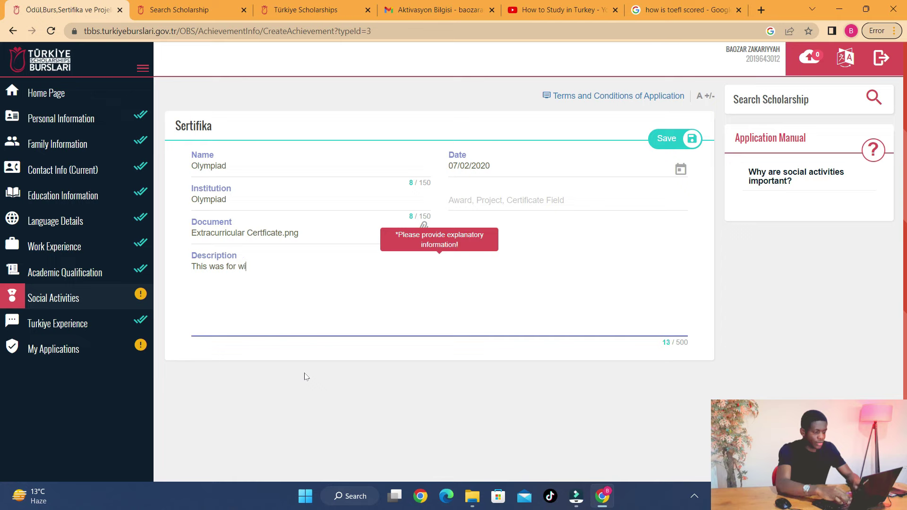
text(nning 3rd place in the 2021 Olympiad Maths compttition)
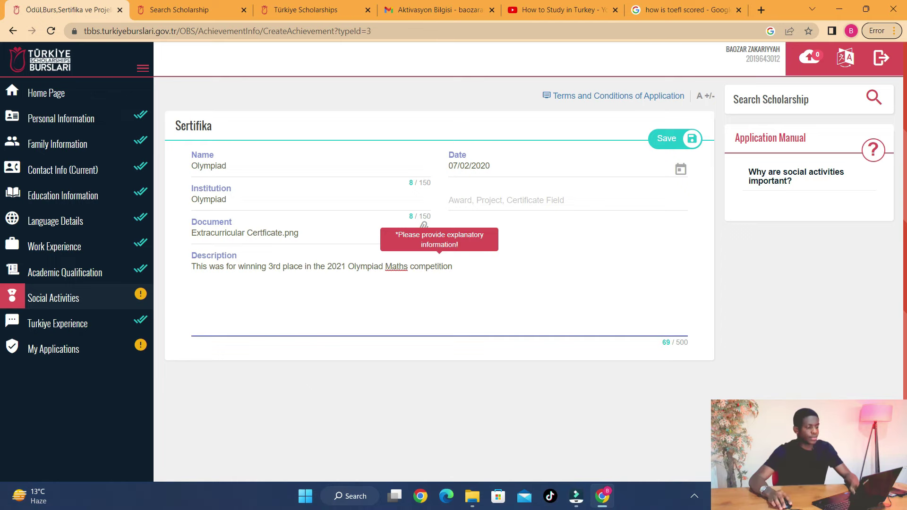
click(667, 139)
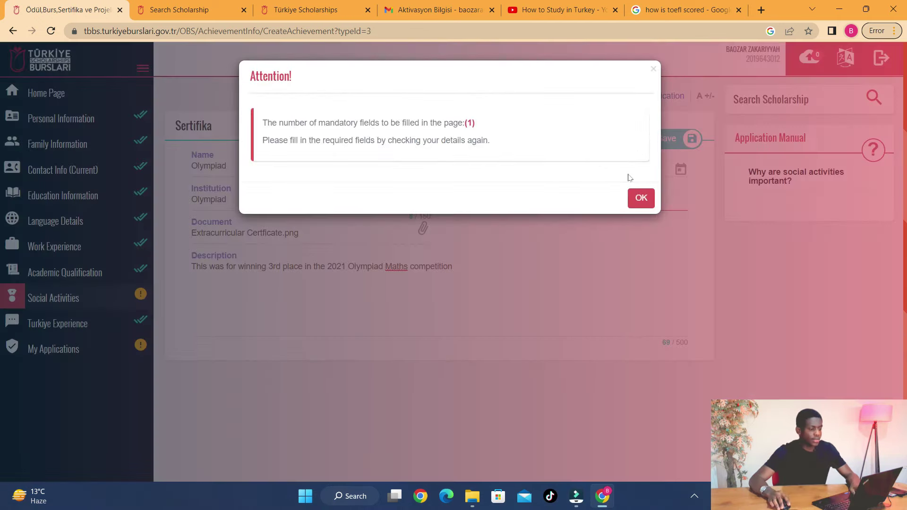
click(638, 206)
- Set the award, project or certificate field to "Olympiad 3rd place winner" and save the certificate entry
click(529, 198)
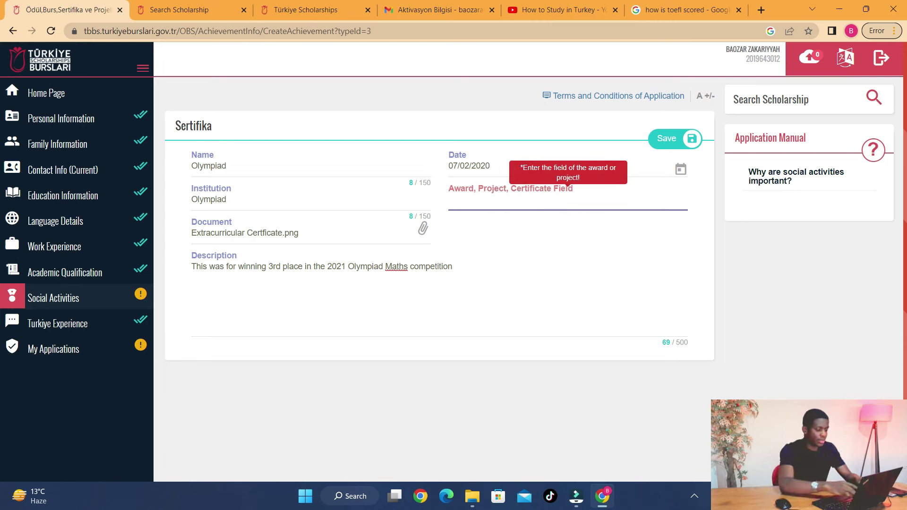
text(Olympiad)
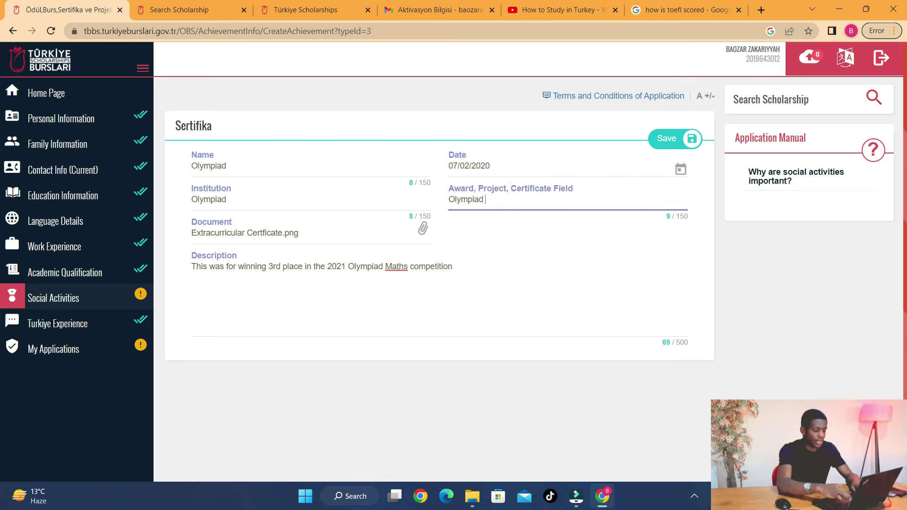
text( 3rd place winner)
click(663, 148)
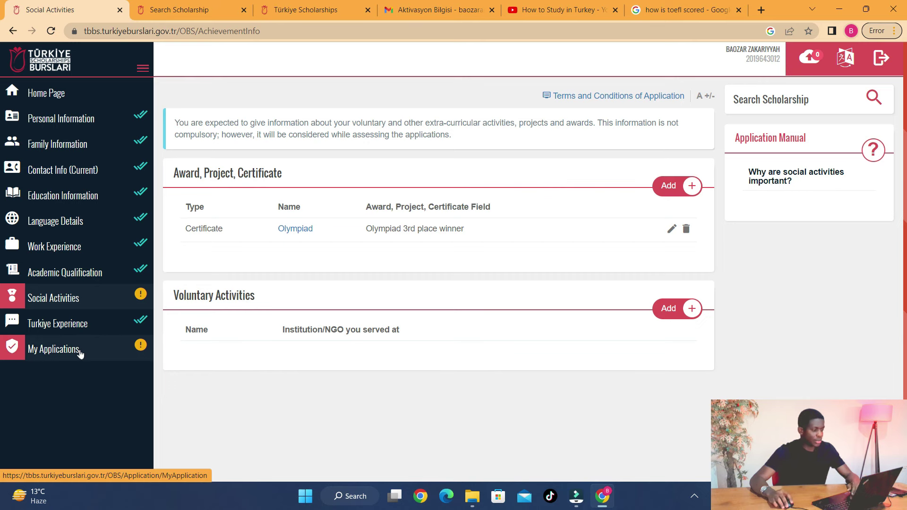
- Return to the home page of the scholarship application
click(67, 90)
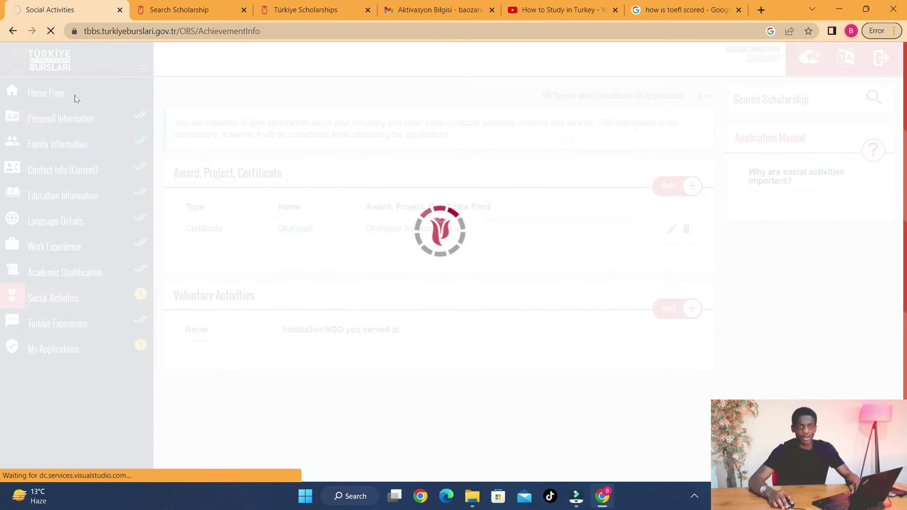